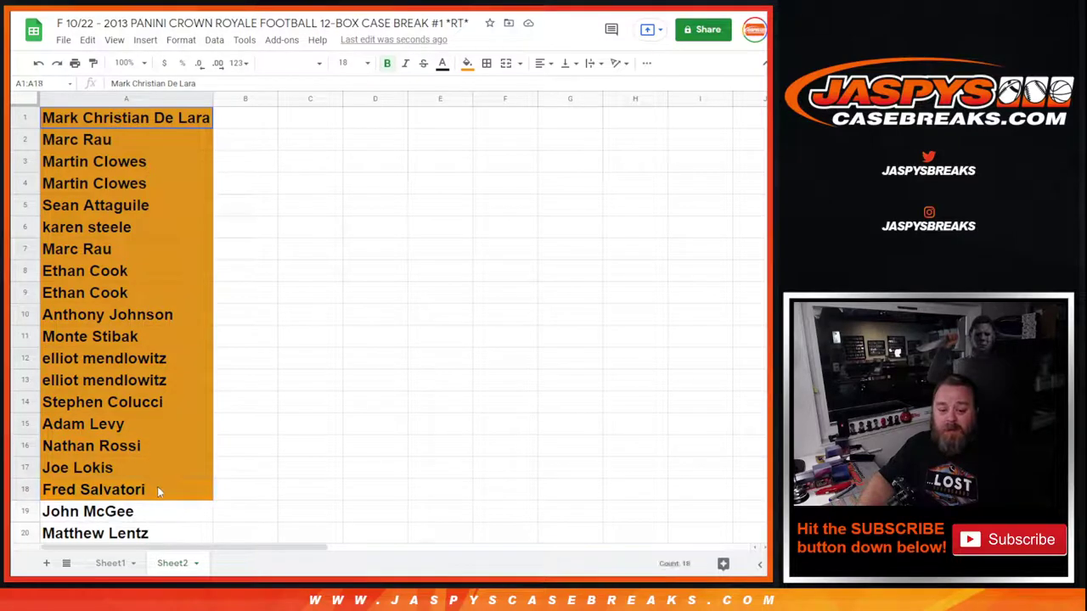
Copy the 18 buyer names in A1:A18 into RANDOM.ORG's list items box
{"action": "key", "text": "ctrl+c"}
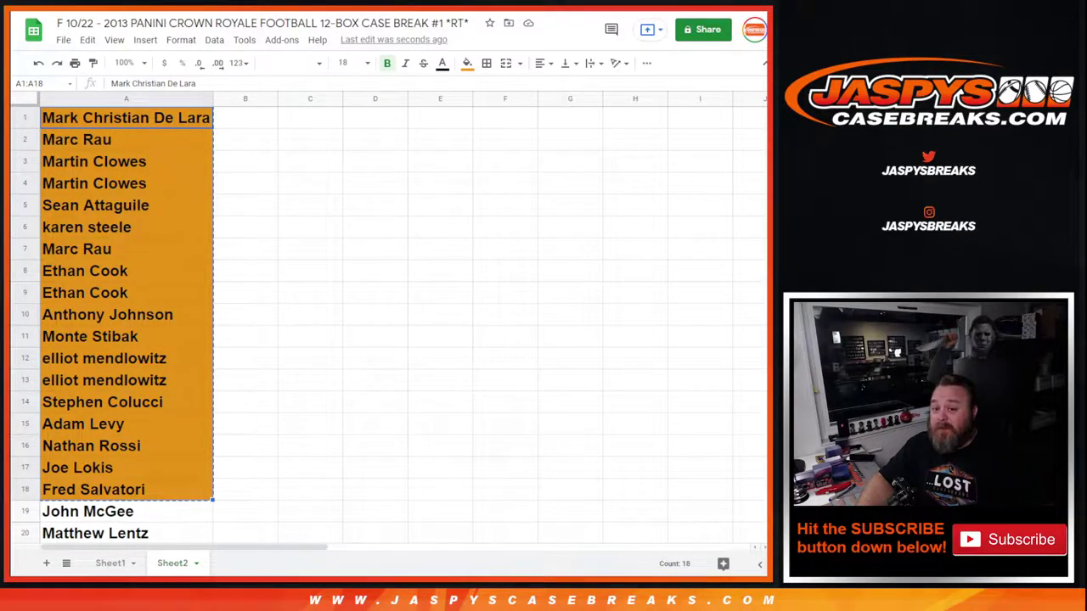
{"action": "key", "text": "alt+Tab"}
{"action": "left_click", "coordinate": [99, 378]}
{"action": "key", "text": "ctrl+v"}
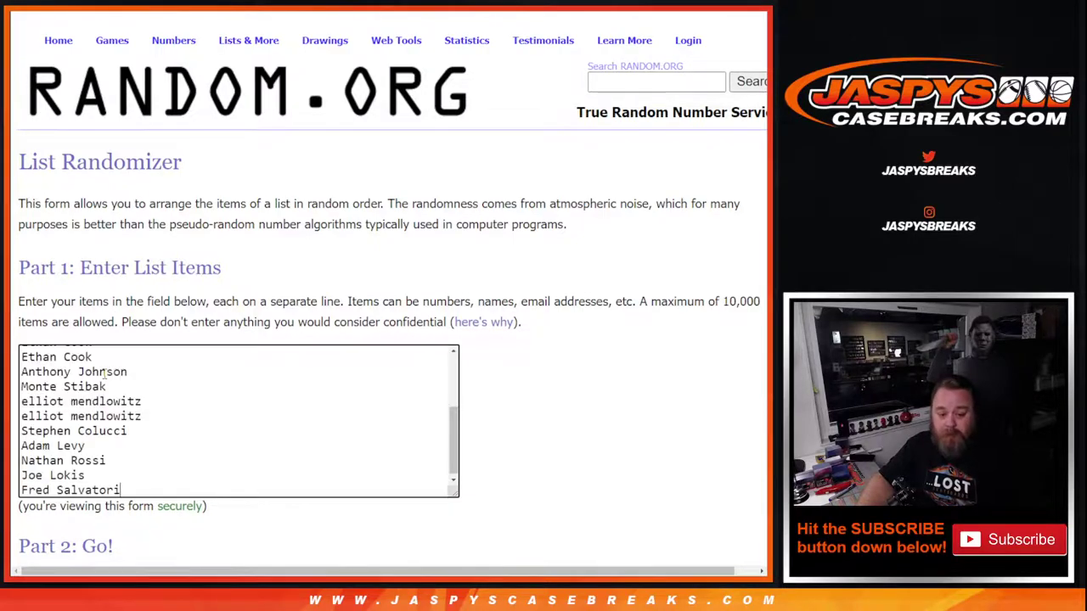
{"action": "key", "text": "alt+Tab"}
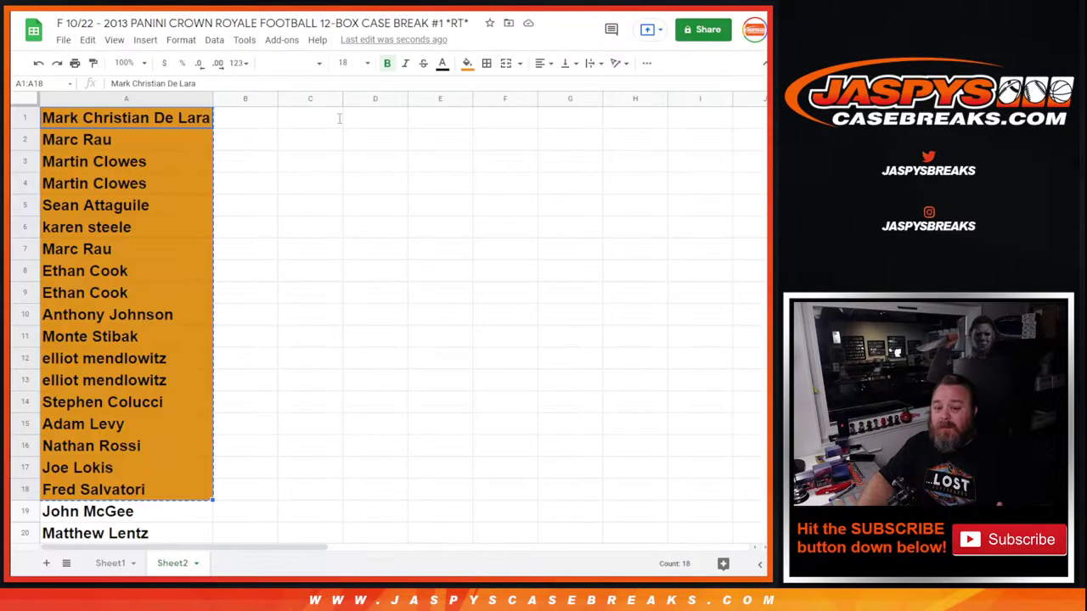
Select and copy the 28 participant names in A1:A28
{"action": "left_click_drag", "start_coordinate": [125, 119], "coordinate": [146, 514]}
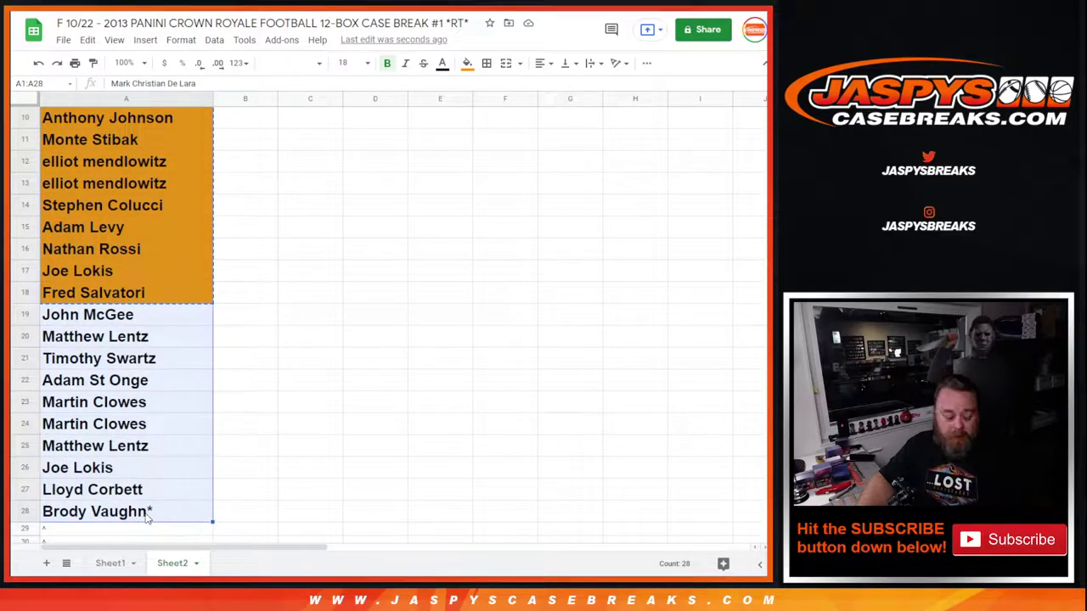
{"action": "scroll", "coordinate": [286, 461], "scroll_direction": "down", "scroll_amount": 2}
{"action": "key", "text": "ctrl+c"}
{"action": "left_click", "coordinate": [72, 496]}
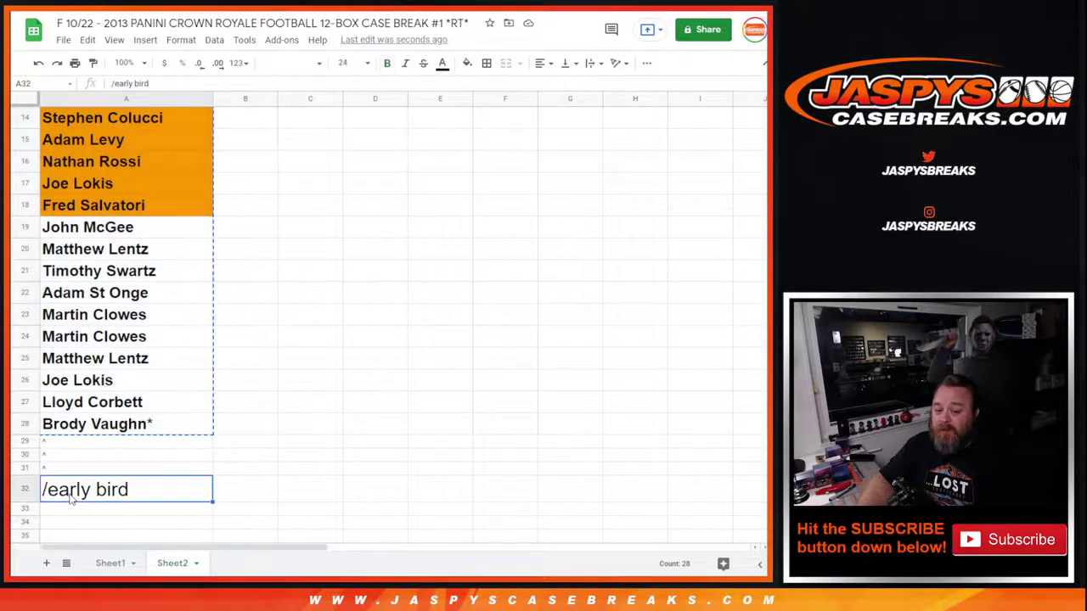
{"action": "left_click", "coordinate": [69, 444]}
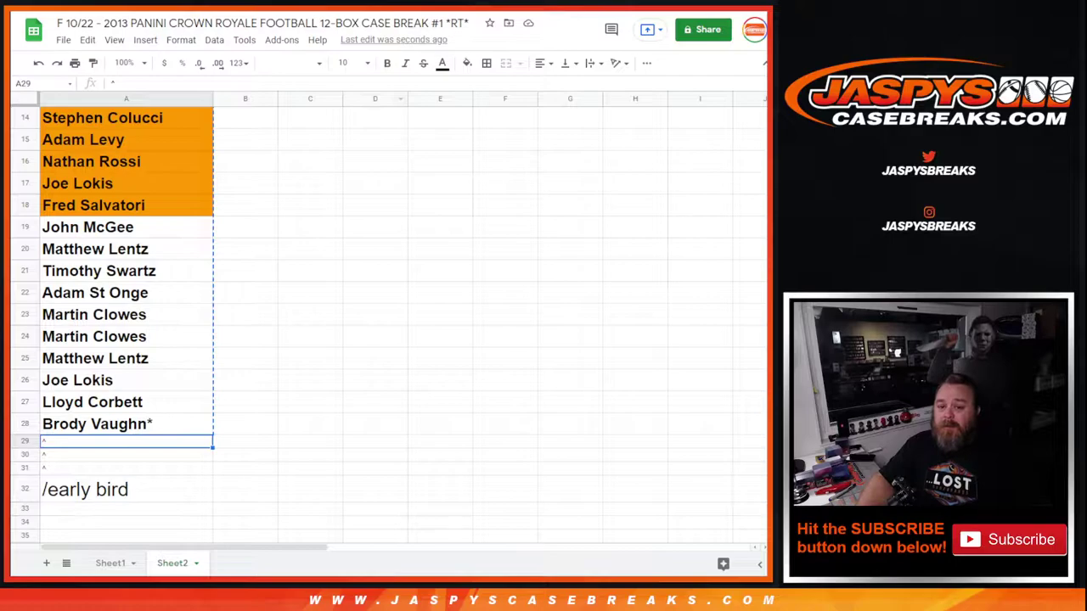
{"action": "key", "text": "ctrl+Tab"}
Paste the buyer names into the list randomizer's list items box
{"action": "left_click", "coordinate": [53, 358]}
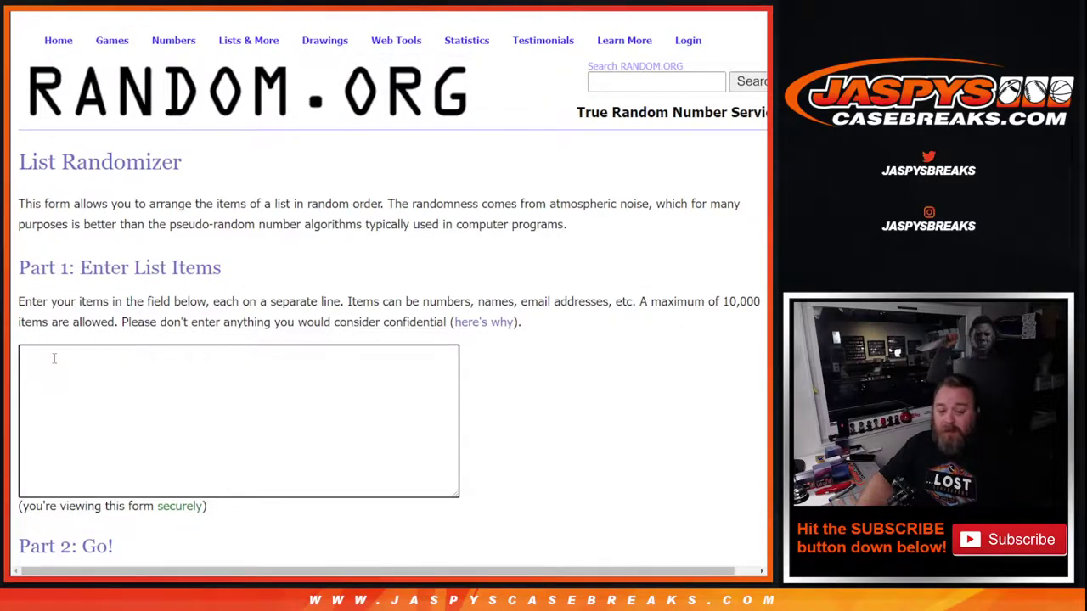
{"action": "key", "text": "ctrl+v"}
{"action": "left_click_drag", "start_coordinate": [454, 450], "coordinate": [454, 366]}
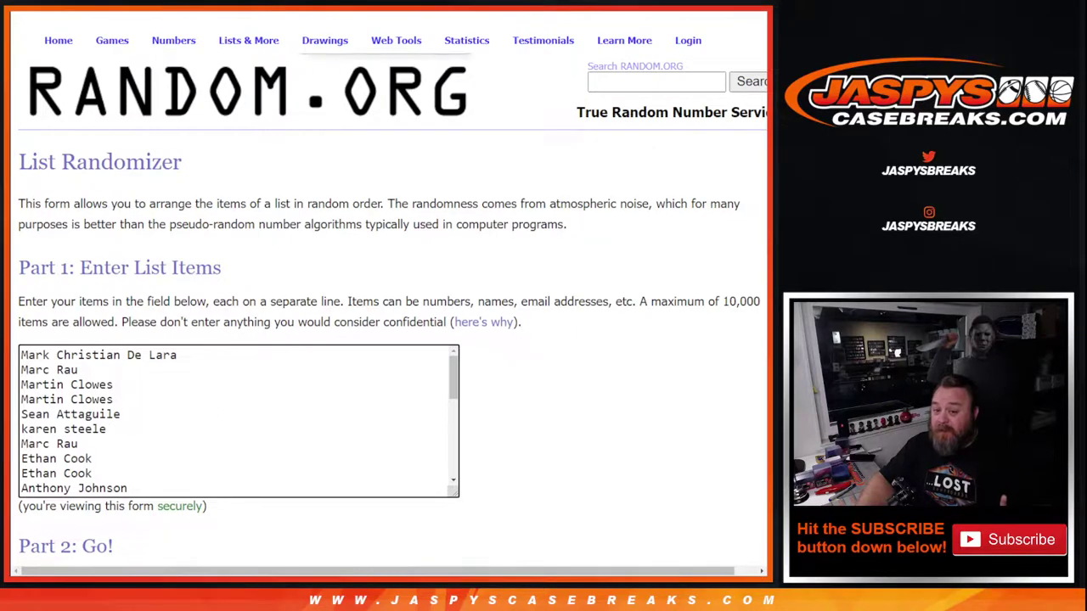
{"action": "key", "text": "ctrl+End"}
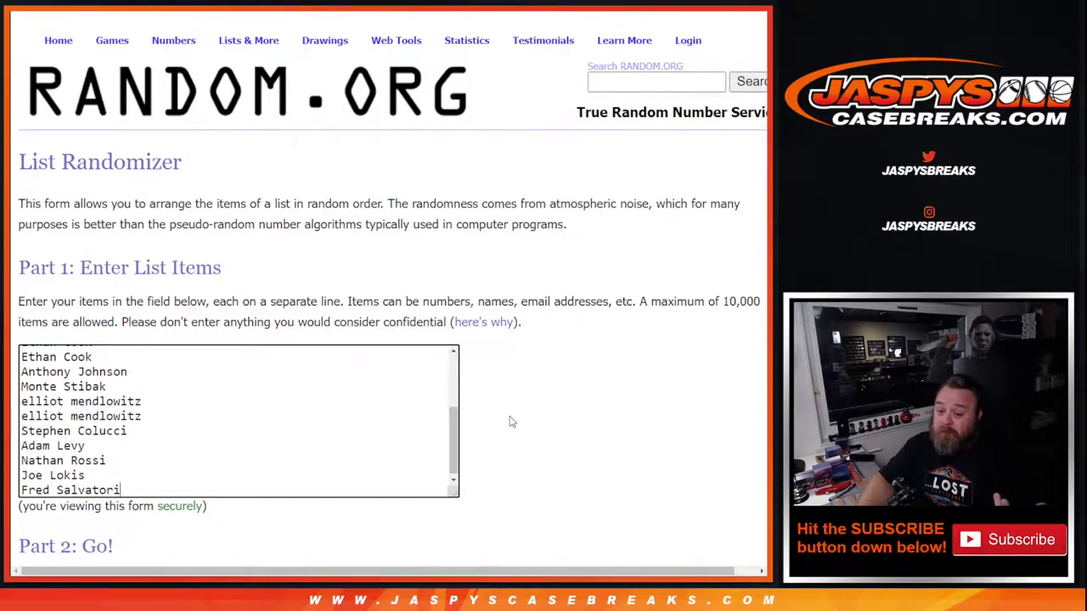
{"action": "left_click_drag", "start_coordinate": [454, 438], "coordinate": [448, 353]}
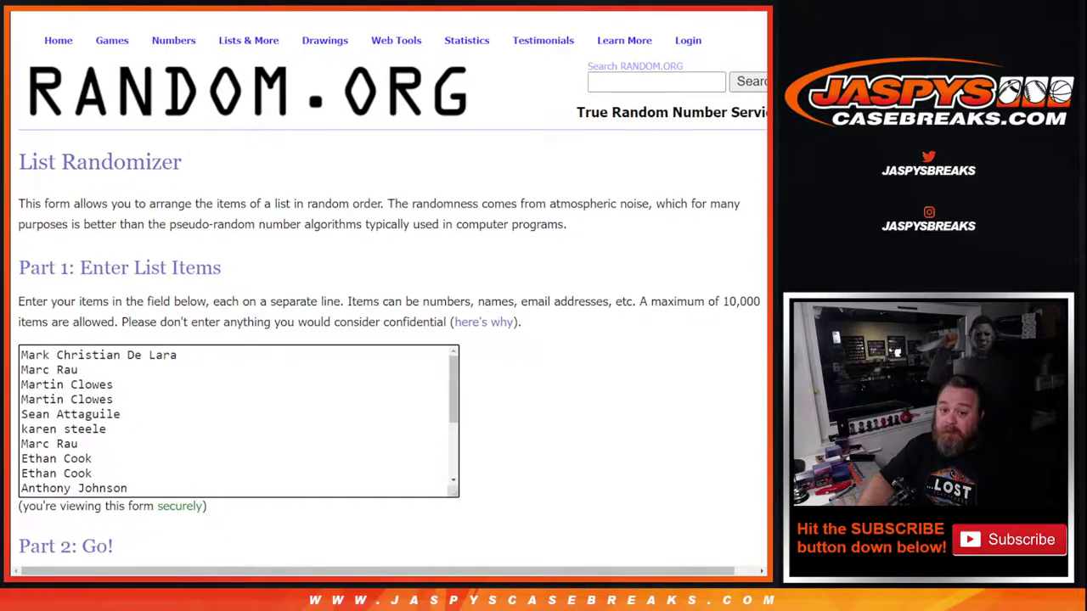
Roll two dice in RANDOM.ORG's Dice Roller
{"action": "key", "text": "ctrl+Tab"}
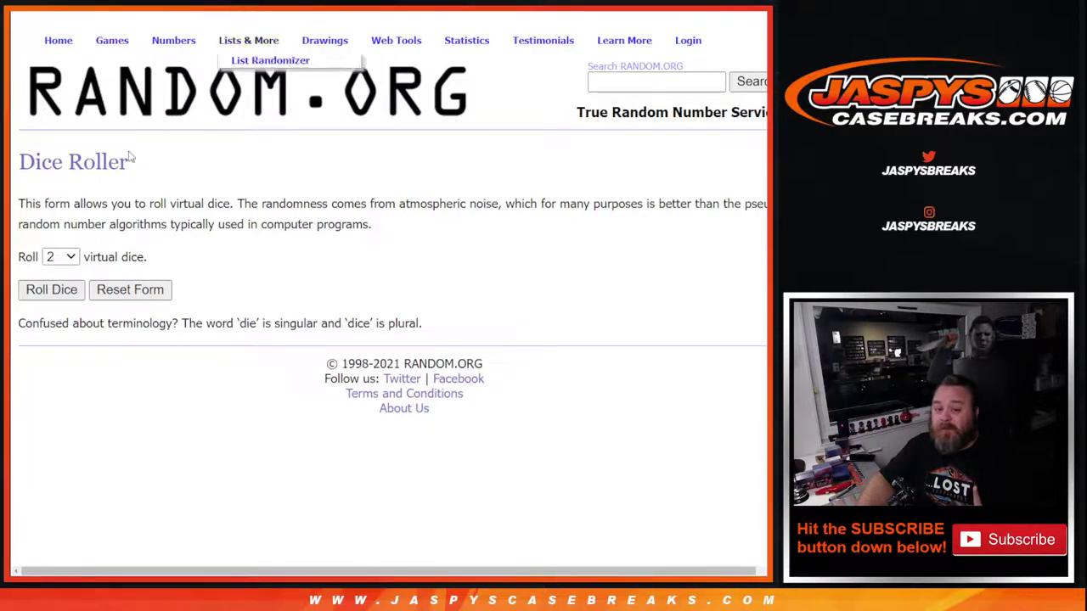
{"action": "left_click", "coordinate": [47, 291]}
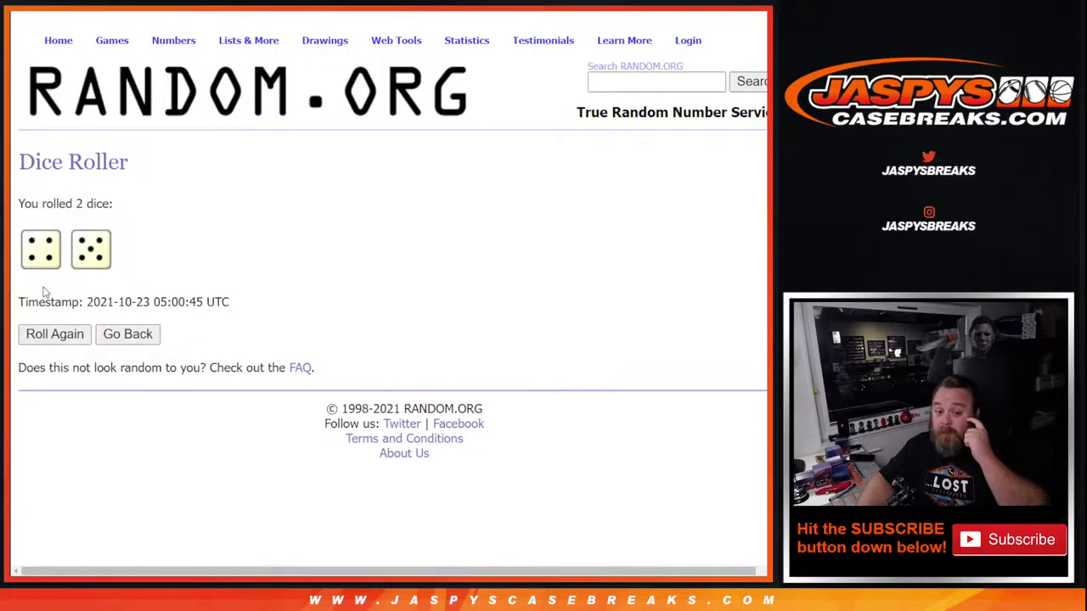
{"action": "mouse_move", "coordinate": [233, 42]}
{"action": "left_click", "coordinate": [270, 60]}
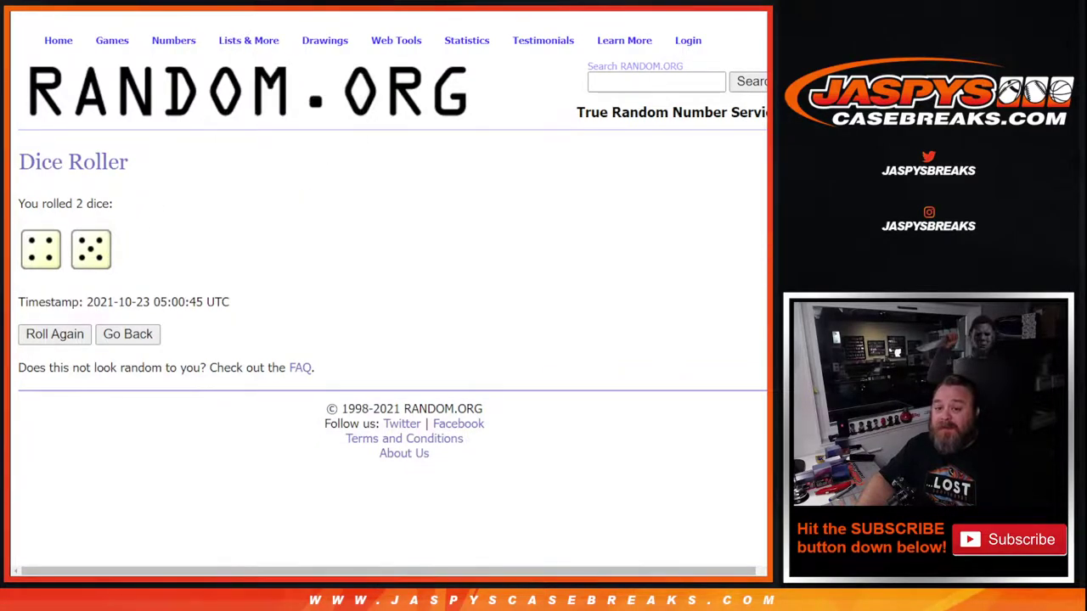
Shuffle the buyer name list nine times using Randomize and Again!
{"action": "scroll", "coordinate": [100, 301], "scroll_direction": "down", "scroll_amount": 2}
{"action": "left_click", "coordinate": [62, 450]}
{"action": "scroll", "coordinate": [55, 450], "scroll_direction": "down", "scroll_amount": 2}
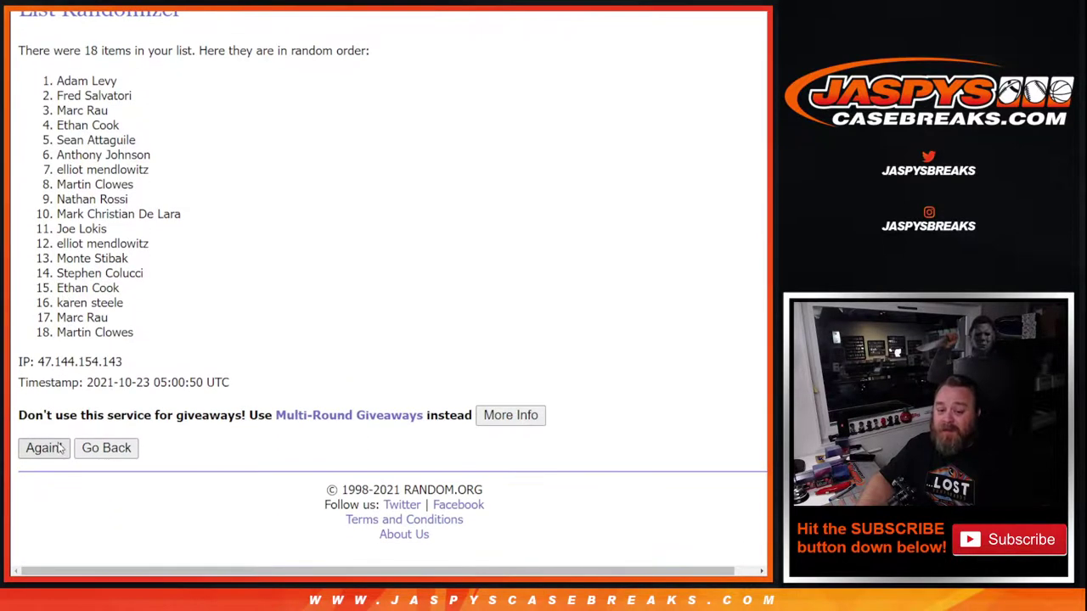
{"action": "left_click", "coordinate": [44, 448]}
{"action": "left_click", "coordinate": [43, 448]}
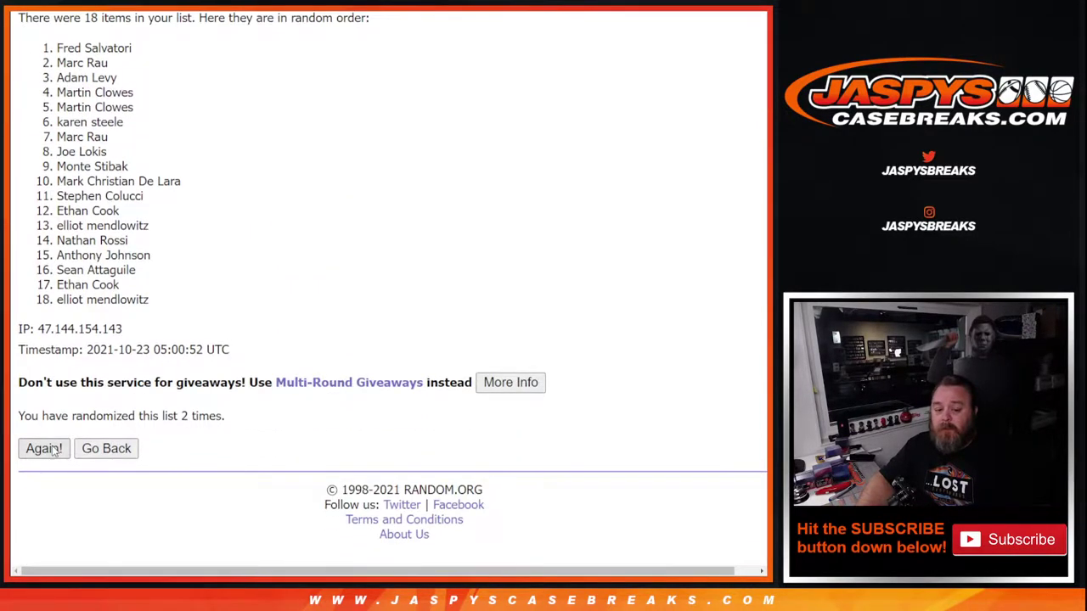
{"action": "left_click", "coordinate": [46, 449]}
{"action": "left_click", "coordinate": [46, 449]}
{"action": "scroll", "coordinate": [48, 454], "scroll_direction": "down", "scroll_amount": 2}
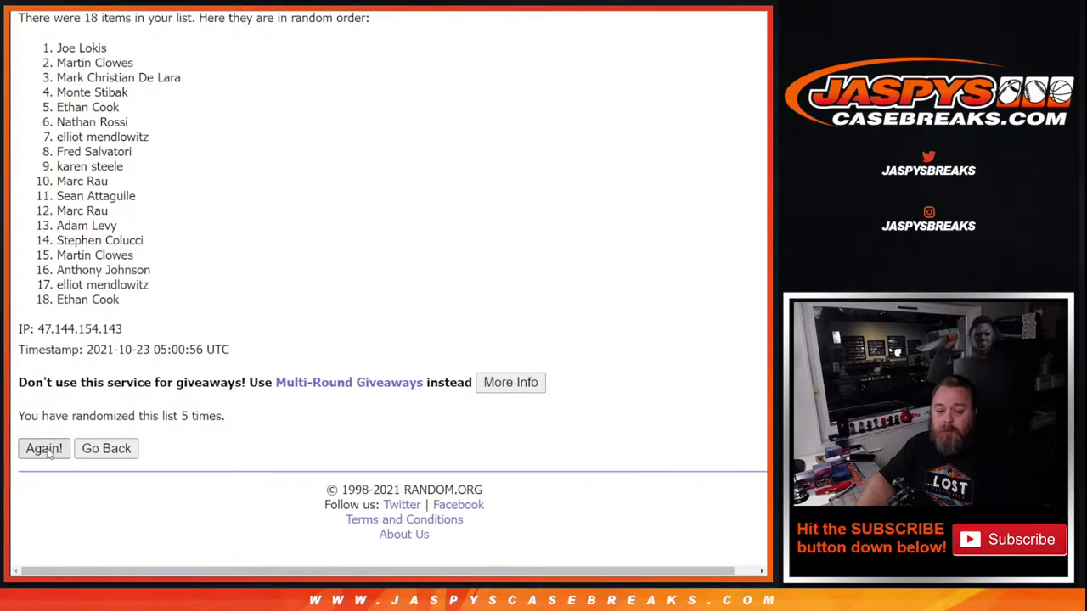
{"action": "left_click", "coordinate": [43, 448]}
{"action": "left_click", "coordinate": [44, 449]}
{"action": "scroll", "coordinate": [48, 454], "scroll_direction": "down", "scroll_amount": 2}
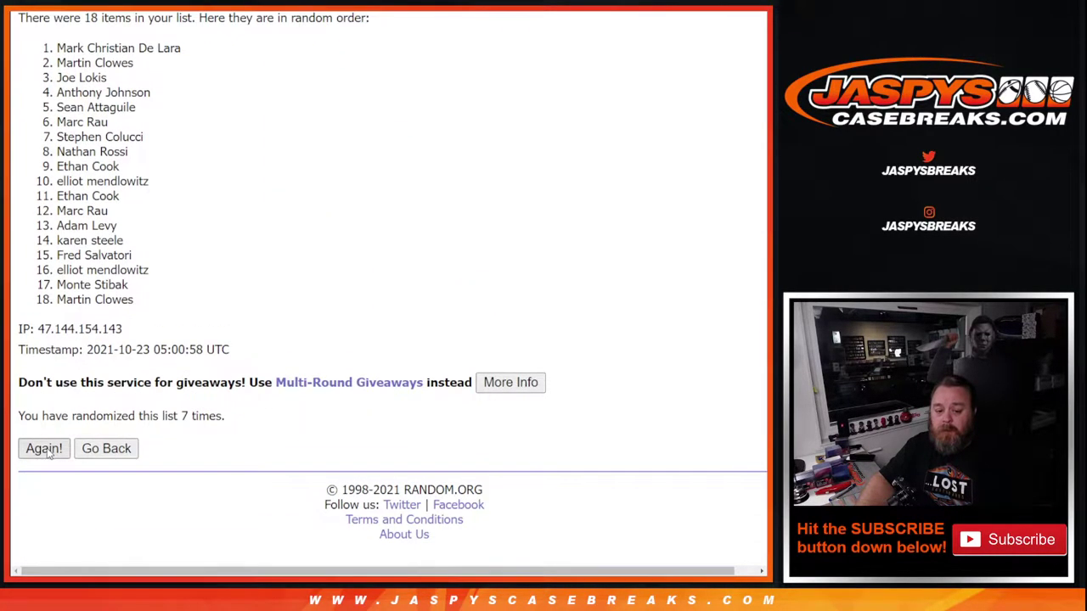
{"action": "left_click", "coordinate": [44, 448]}
{"action": "left_click", "coordinate": [44, 448]}
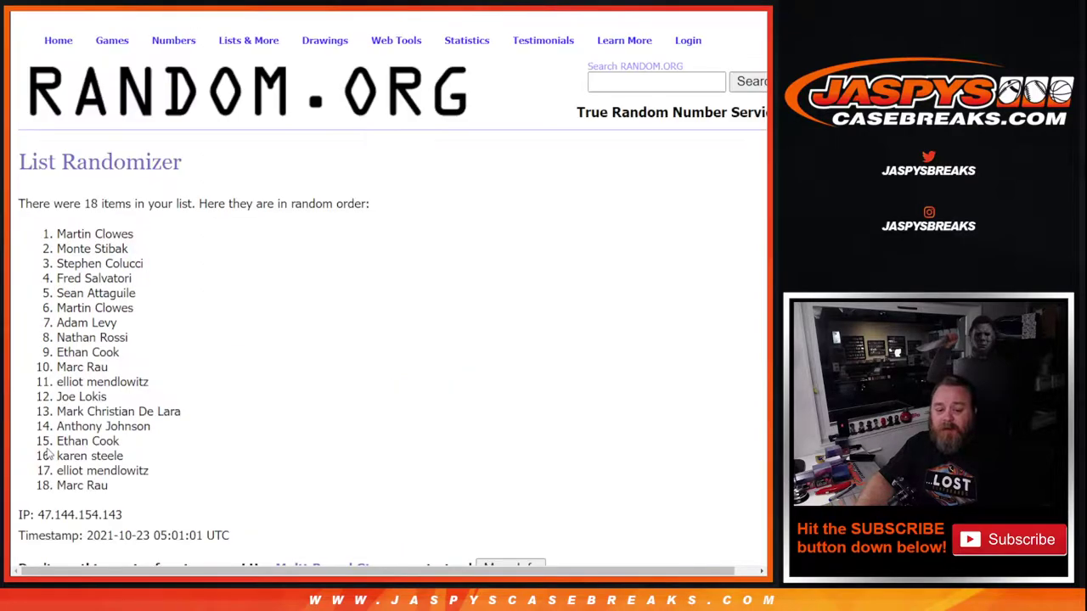
{"action": "left_click_drag", "start_coordinate": [61, 235], "coordinate": [132, 234]}
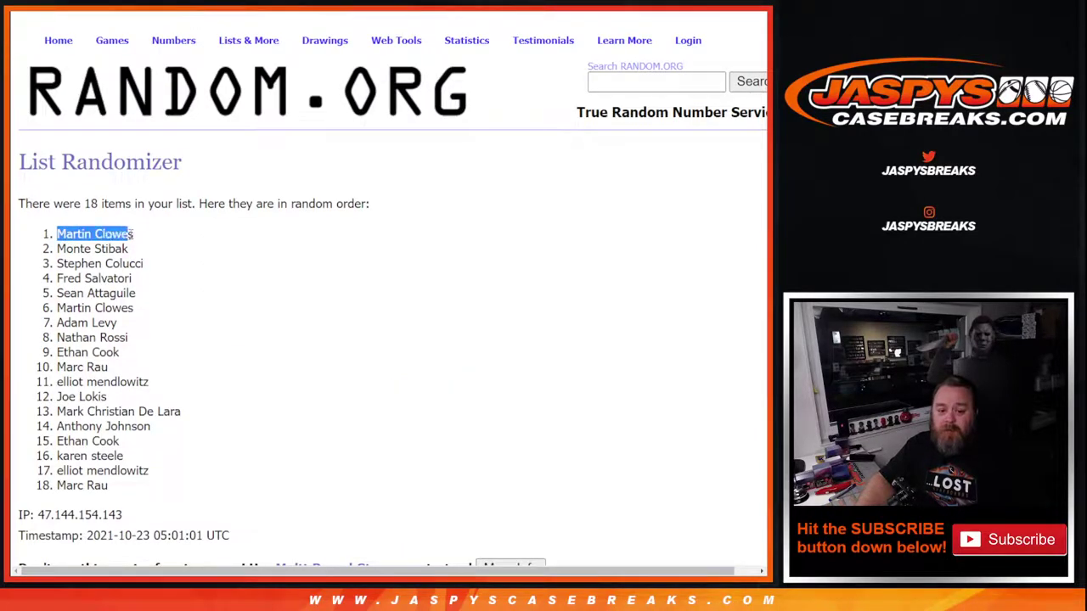
{"action": "scroll", "coordinate": [220, 352], "scroll_direction": "down", "scroll_amount": 3}
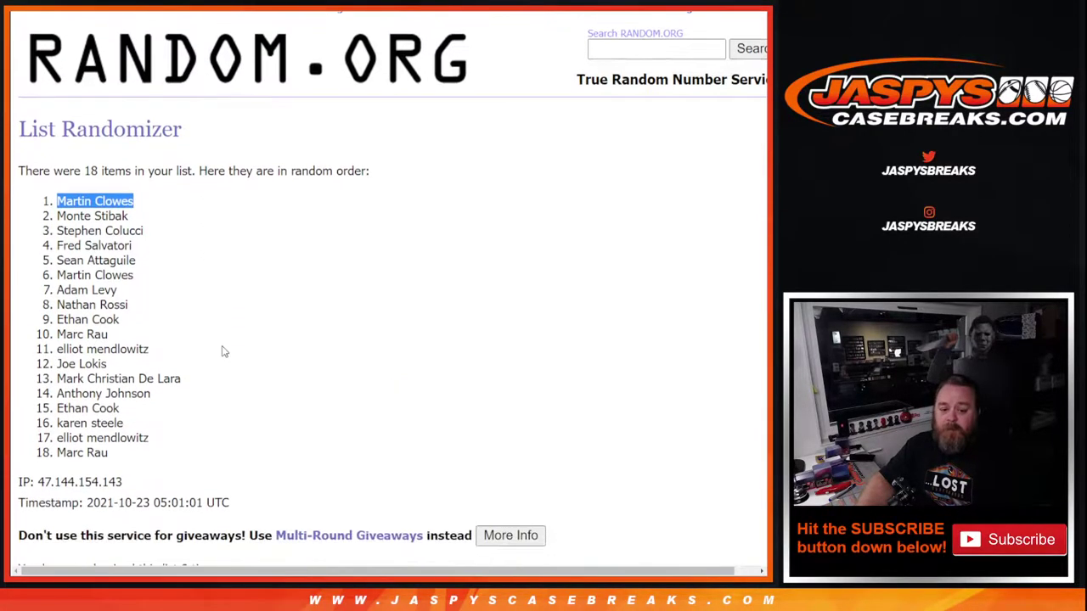
{"action": "scroll", "coordinate": [194, 472], "scroll_direction": "up", "scroll_amount": 3}
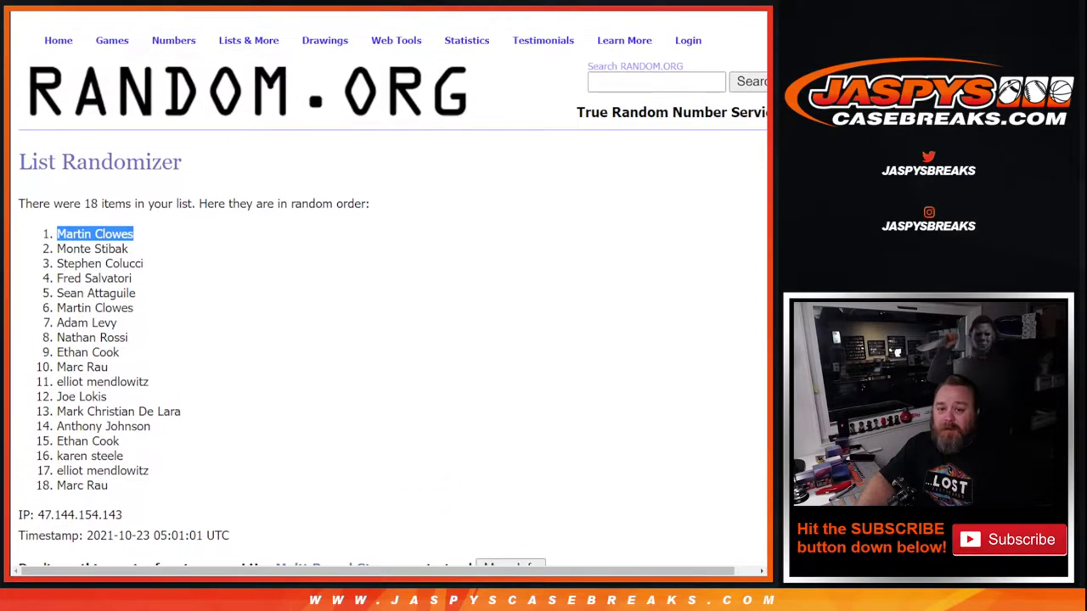
{"action": "key", "text": "ctrl+Tab"}
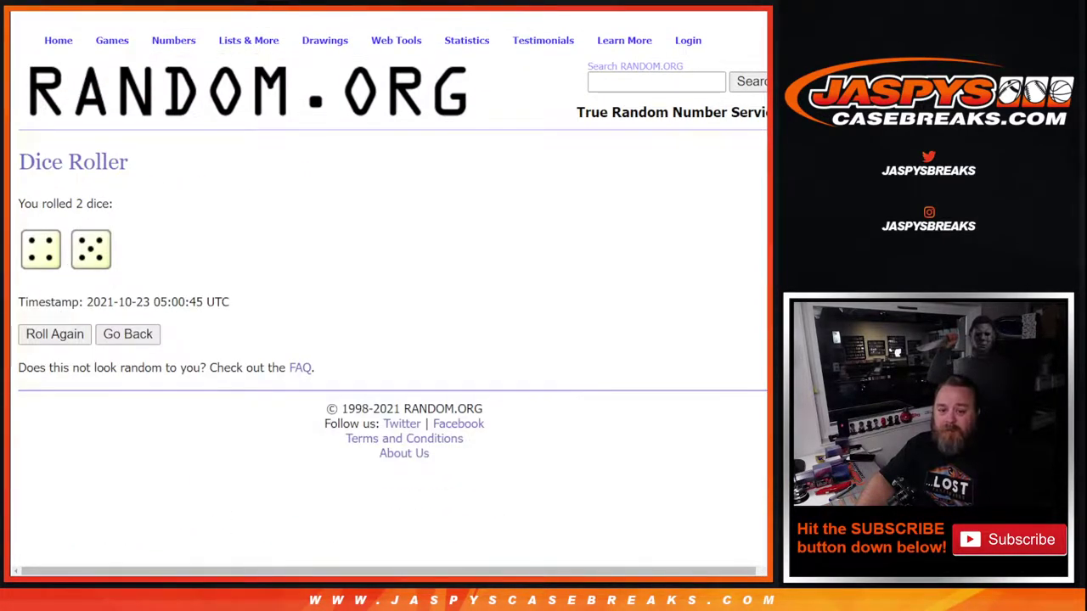
{"action": "key", "text": "ctrl+shift+Tab"}
{"action": "key", "text": "ctrl+shift+Tab"}
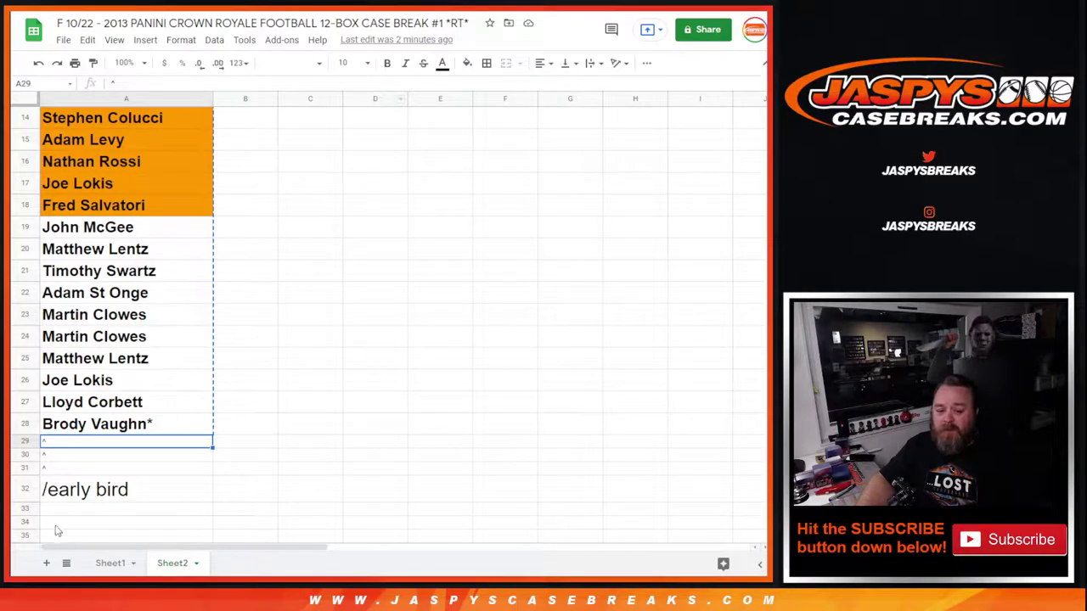
{"action": "double_click", "coordinate": [38, 491]}
{"action": "key", "text": "ctrl+a"}
{"action": "left_click", "coordinate": [41, 489]}
{"action": "key", "text": "ctrl+v"}
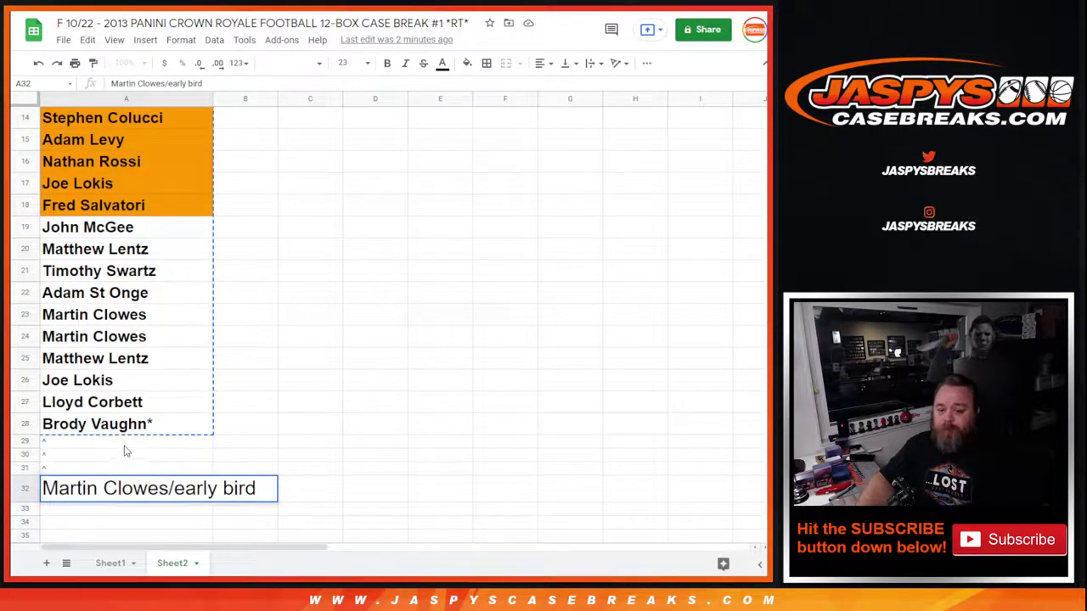
{"action": "key", "text": "ctrl+Tab"}
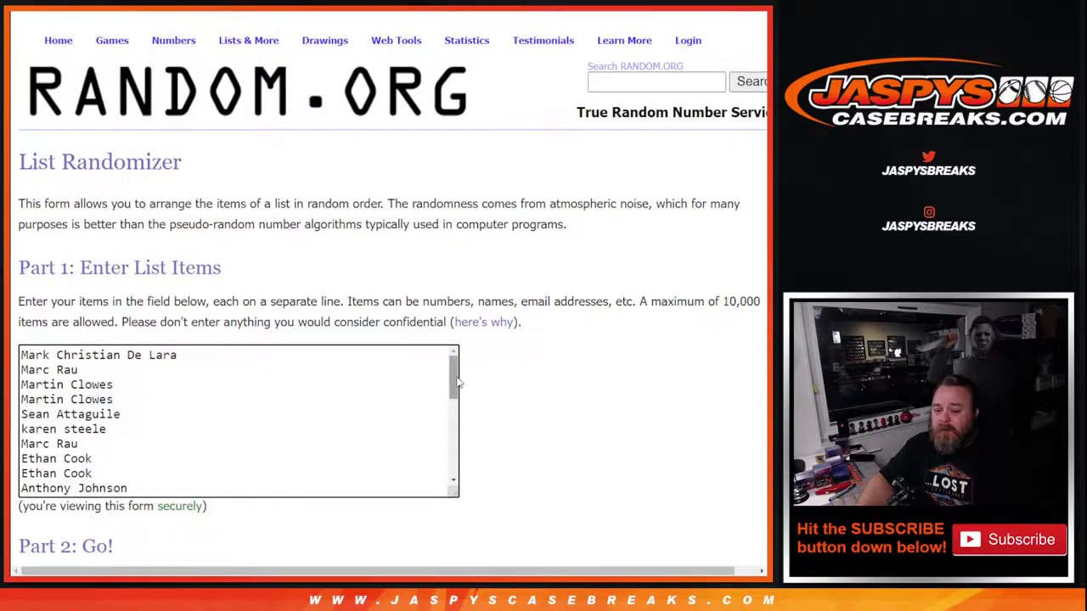
Shuffle the 28 names with Randomize followed by eight Again! reshuffles
{"action": "scroll", "coordinate": [457, 384], "scroll_direction": "down", "scroll_amount": 1}
{"action": "left_click_drag", "start_coordinate": [454, 407], "coordinate": [454, 373]}
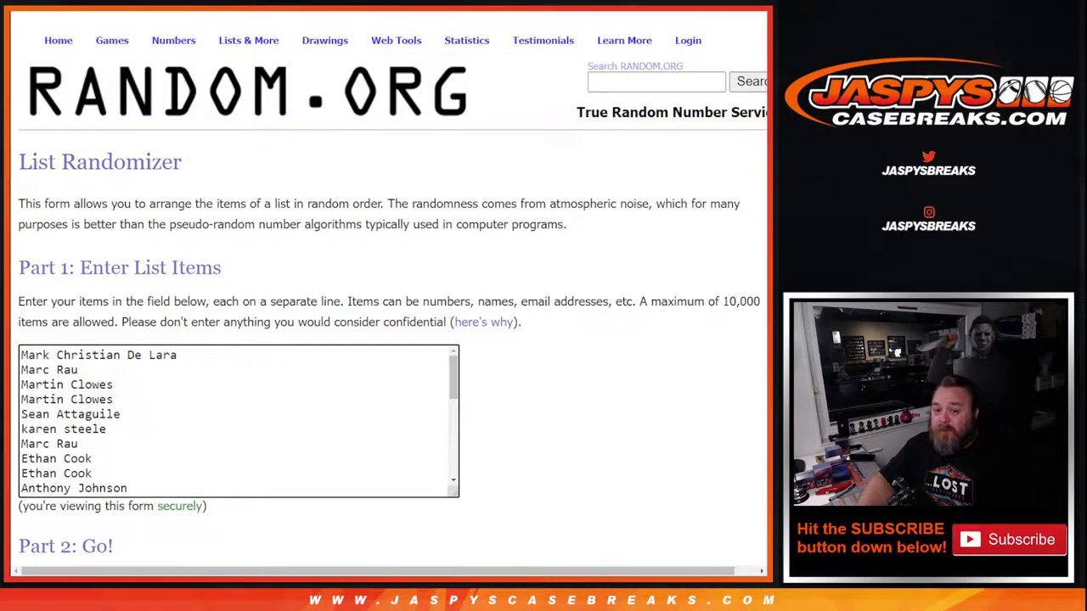
{"action": "scroll", "coordinate": [127, 243], "scroll_direction": "down", "scroll_amount": 2}
{"action": "left_click", "coordinate": [51, 484]}
{"action": "scroll", "coordinate": [52, 472], "scroll_direction": "down", "scroll_amount": 4}
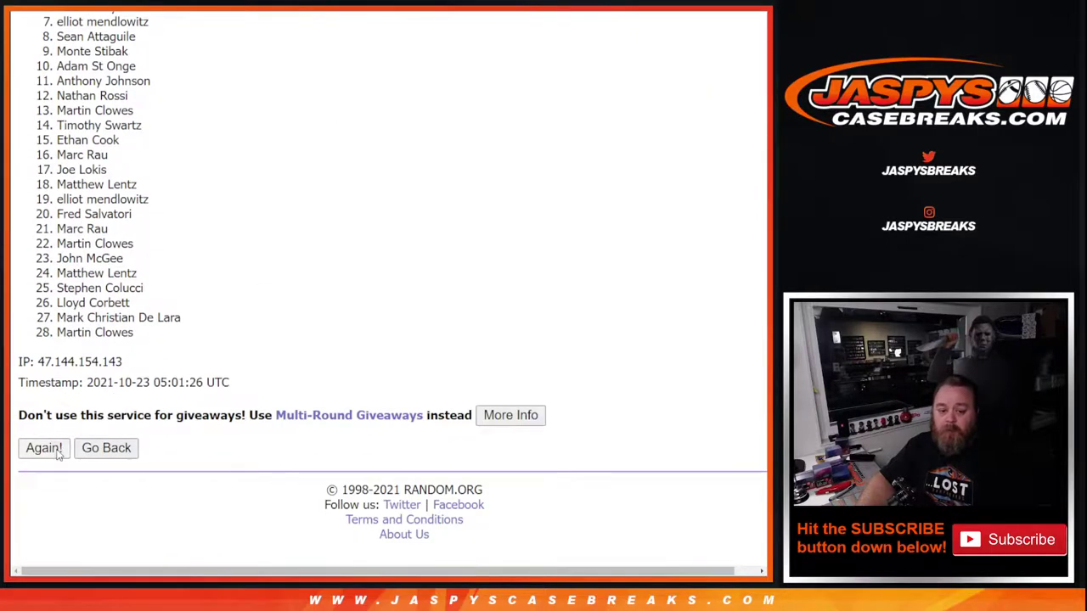
{"action": "left_click", "coordinate": [43, 449]}
{"action": "scroll", "coordinate": [57, 454], "scroll_direction": "down", "scroll_amount": 5}
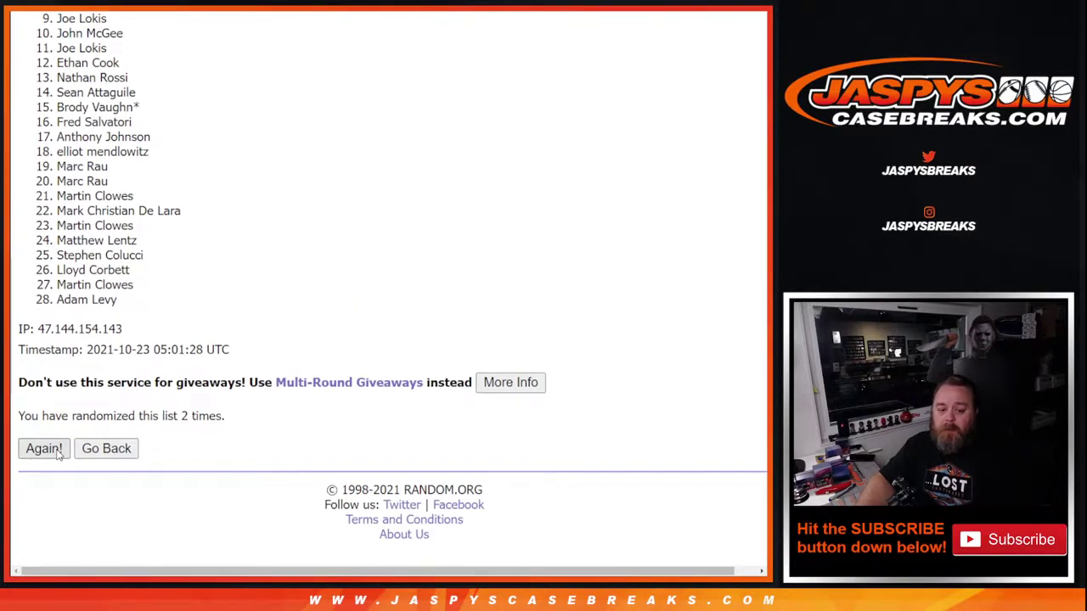
{"action": "left_click", "coordinate": [43, 448]}
{"action": "left_click", "coordinate": [44, 448]}
{"action": "scroll", "coordinate": [58, 454], "scroll_direction": "down", "scroll_amount": 4}
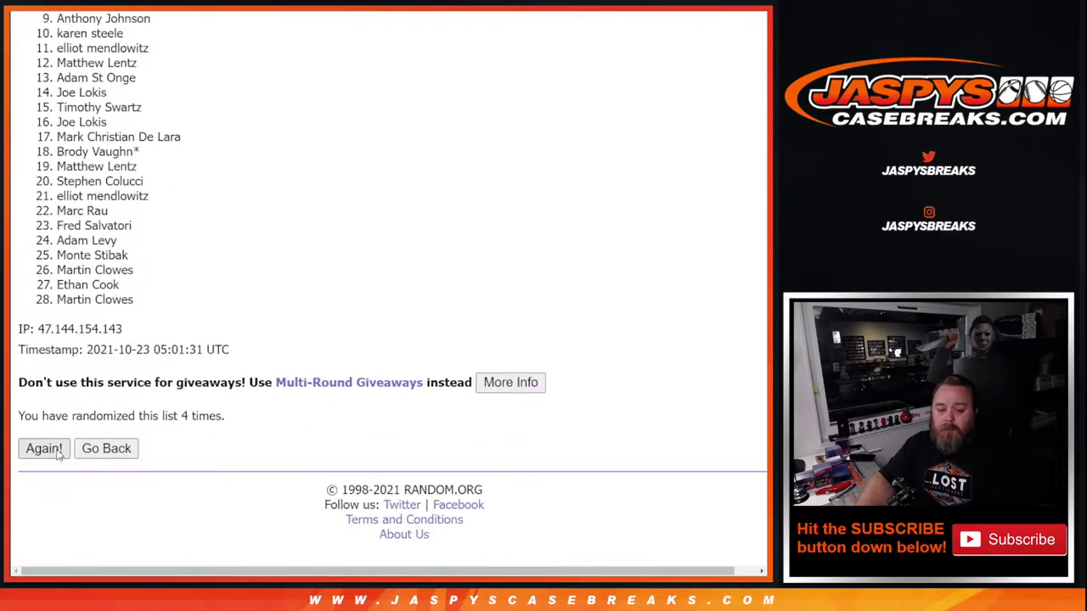
{"action": "left_click", "coordinate": [43, 448]}
{"action": "left_click", "coordinate": [43, 449]}
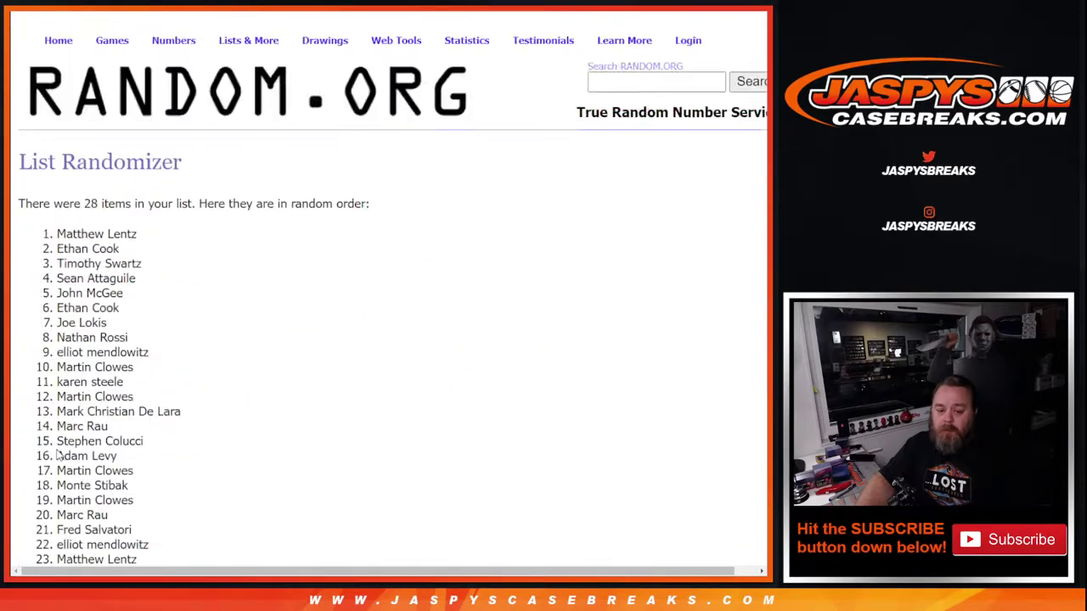
{"action": "scroll", "coordinate": [58, 454], "scroll_direction": "down", "scroll_amount": 4}
{"action": "left_click", "coordinate": [44, 449]}
{"action": "left_click", "coordinate": [43, 449]}
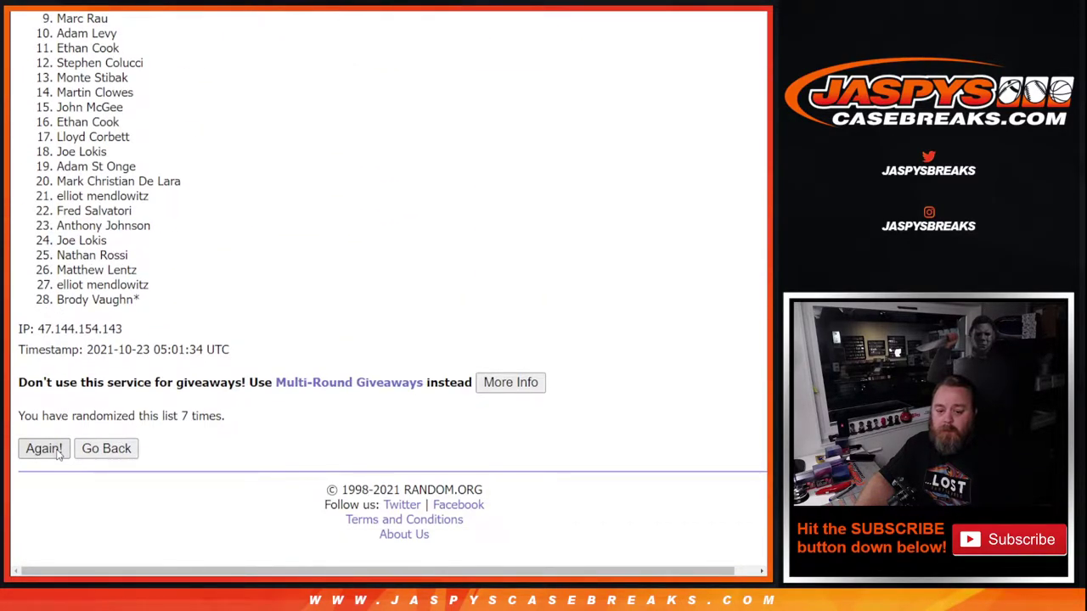
{"action": "scroll", "coordinate": [58, 454], "scroll_direction": "down", "scroll_amount": 4}
{"action": "left_click", "coordinate": [57, 453]}
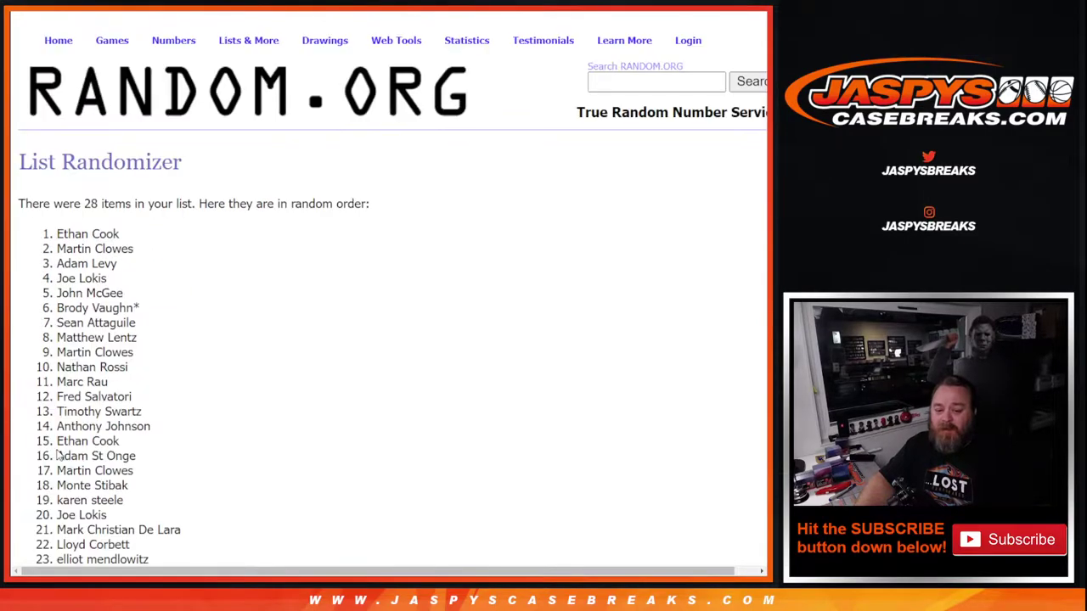
Select and copy the first three names of the final shuffled order
{"action": "left_click_drag", "start_coordinate": [57, 234], "coordinate": [122, 266]}
{"action": "key", "text": "ctrl+c"}
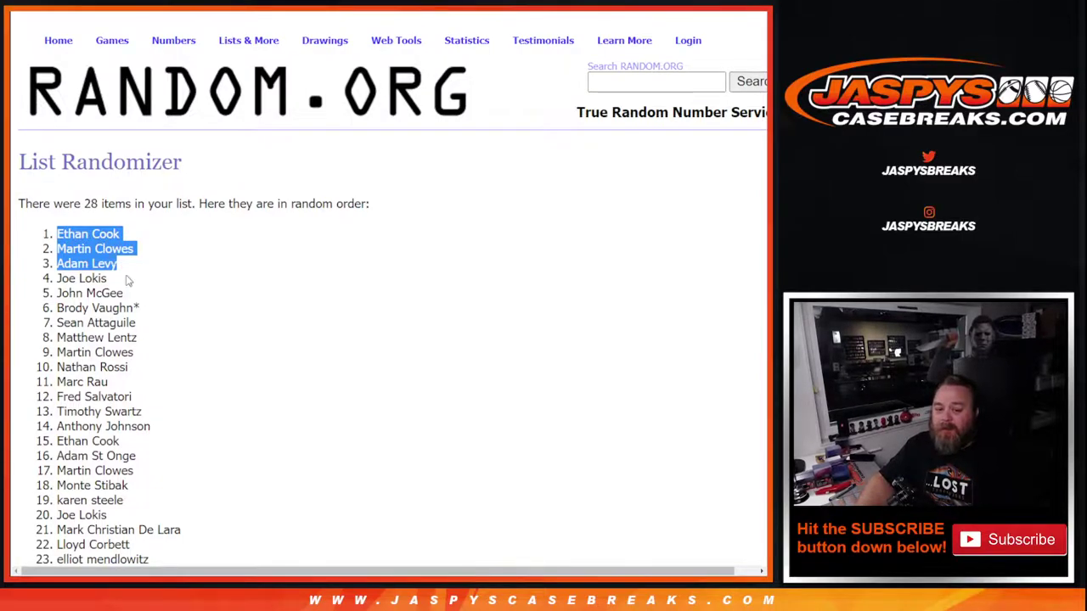
{"action": "scroll", "coordinate": [235, 314], "scroll_direction": "down", "scroll_amount": 3}
{"action": "scroll", "coordinate": [184, 492], "scroll_direction": "up", "scroll_amount": 5}
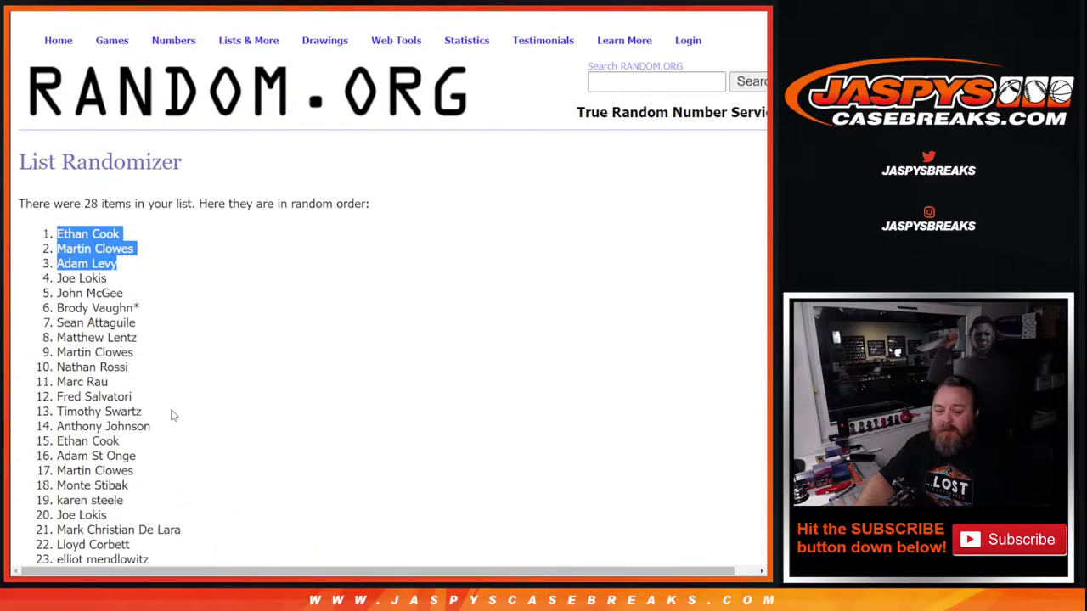
{"action": "key", "text": "alt+Left"}
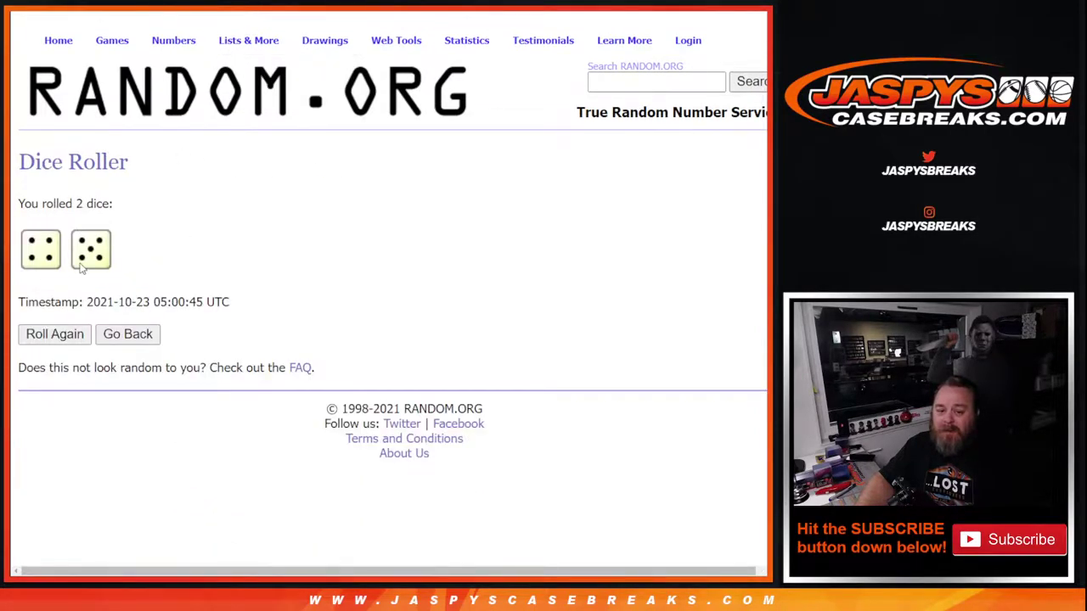
{"action": "key", "text": "alt+Right"}
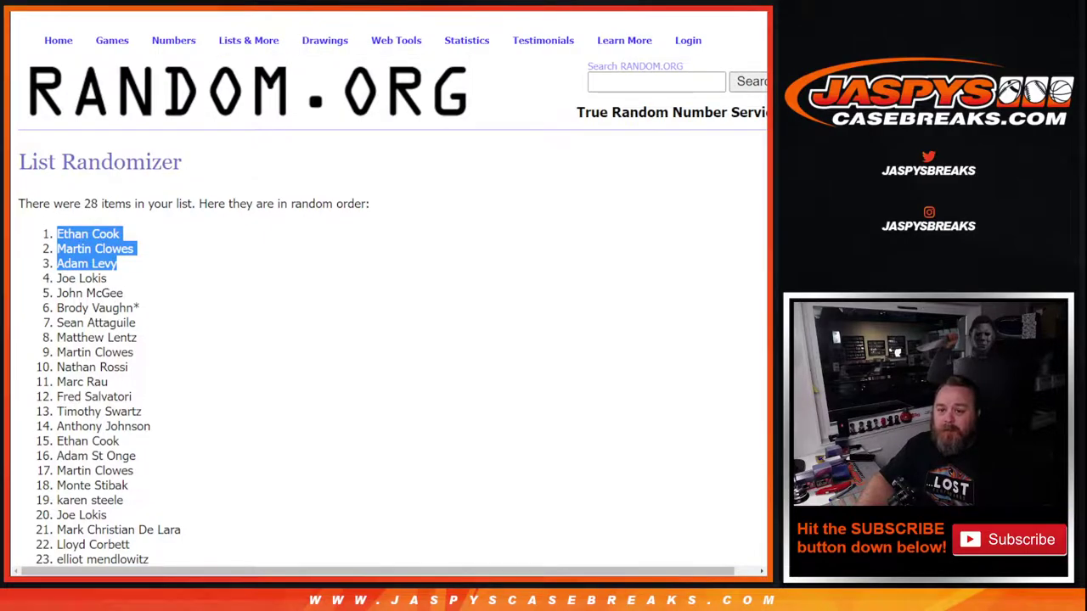
{"action": "key", "text": "alt+Tab"}
Paste the three drawn names into A29:A31, append '*' to each, and copy A1:A32
{"action": "left_click", "coordinate": [60, 444]}
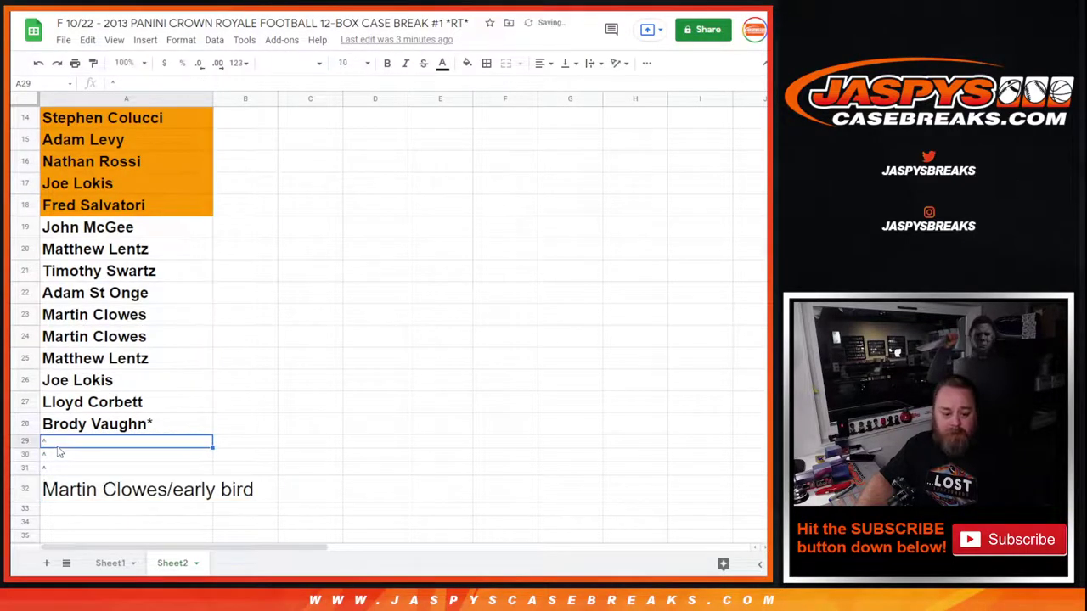
{"action": "key", "text": "ctrl+v"}
{"action": "left_click", "coordinate": [101, 442]}
{"action": "double_click", "coordinate": [101, 441]}
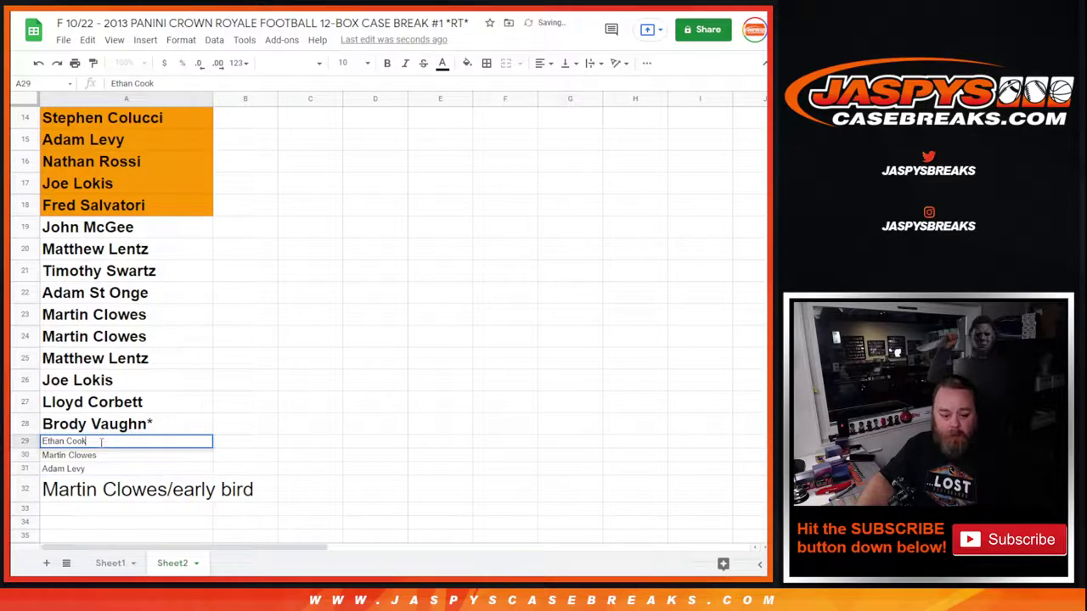
{"action": "type", "text": "*"}
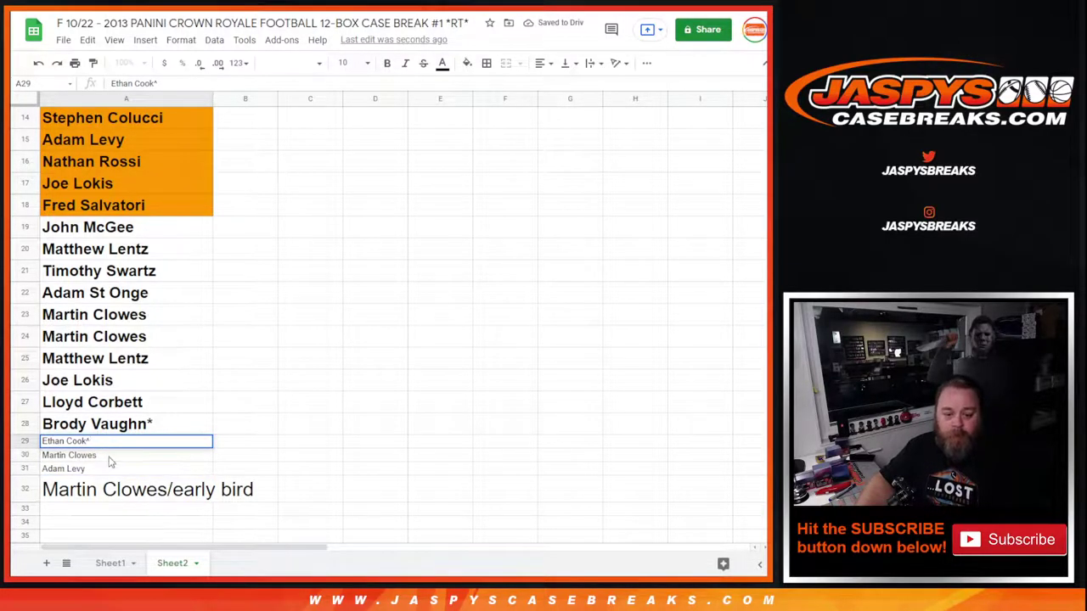
{"action": "left_click", "coordinate": [109, 456]}
{"action": "double_click", "coordinate": [110, 455]}
{"action": "left_click", "coordinate": [110, 455]}
{"action": "type", "text": "*"}
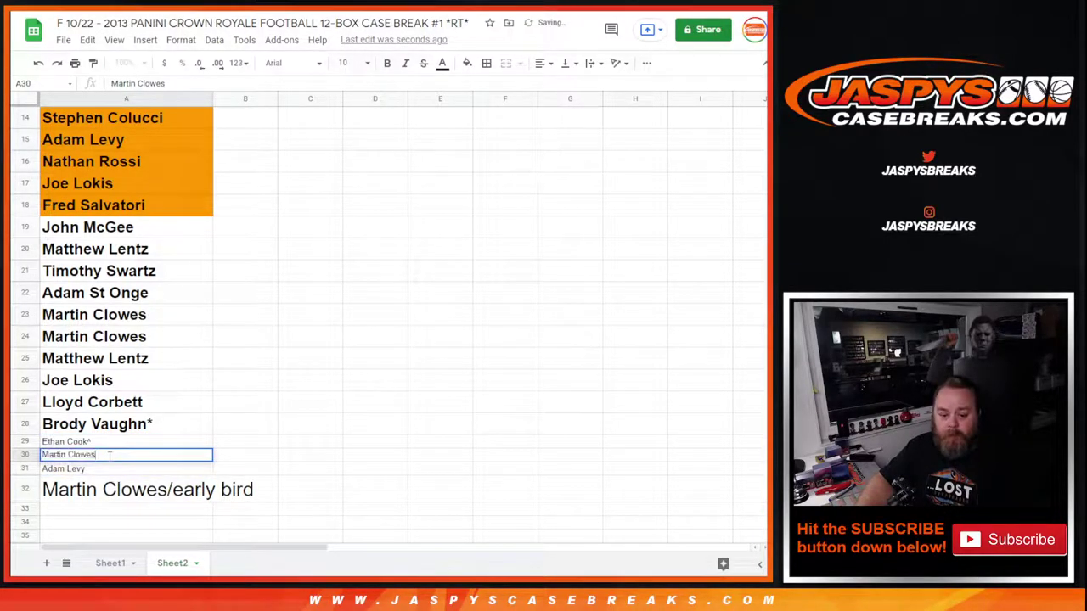
{"action": "double_click", "coordinate": [115, 467]}
{"action": "left_click", "coordinate": [116, 470]}
{"action": "type", "text": "*"}
{"action": "left_click_drag", "start_coordinate": [123, 489], "coordinate": [96, 18]}
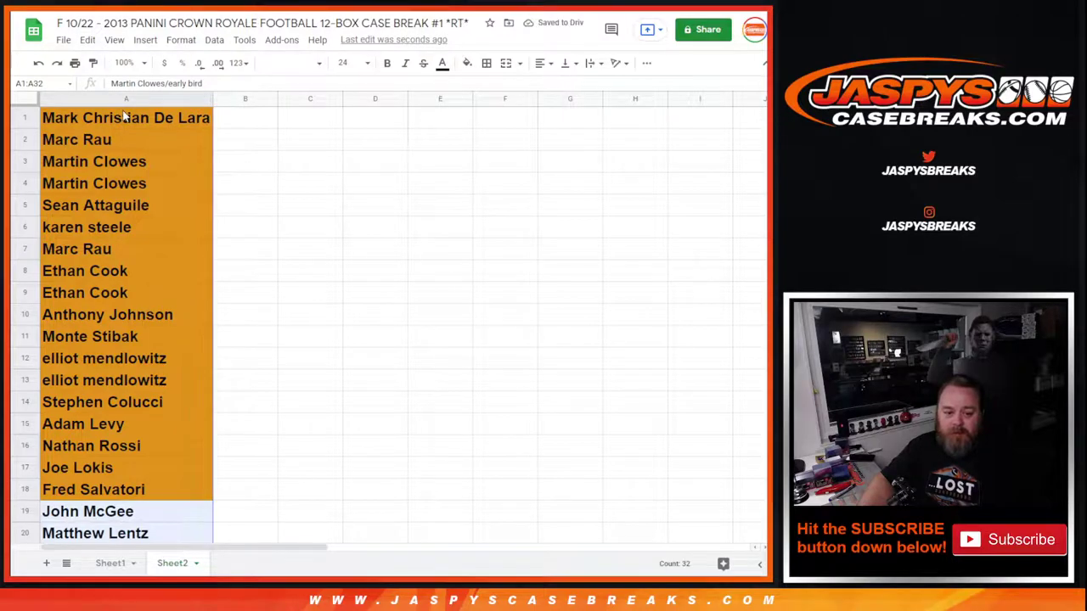
{"action": "key", "text": "ctrl+c"}
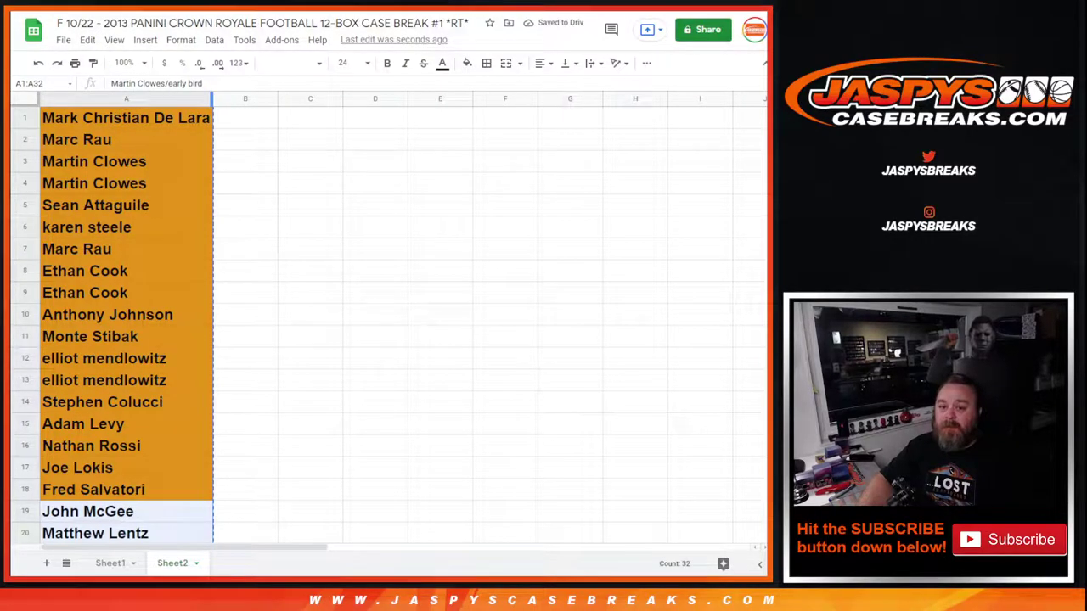
Paste the 32-row participant list, ending with the early-bird entry, into the randomizer box
{"action": "key", "text": "ctrl+Tab"}
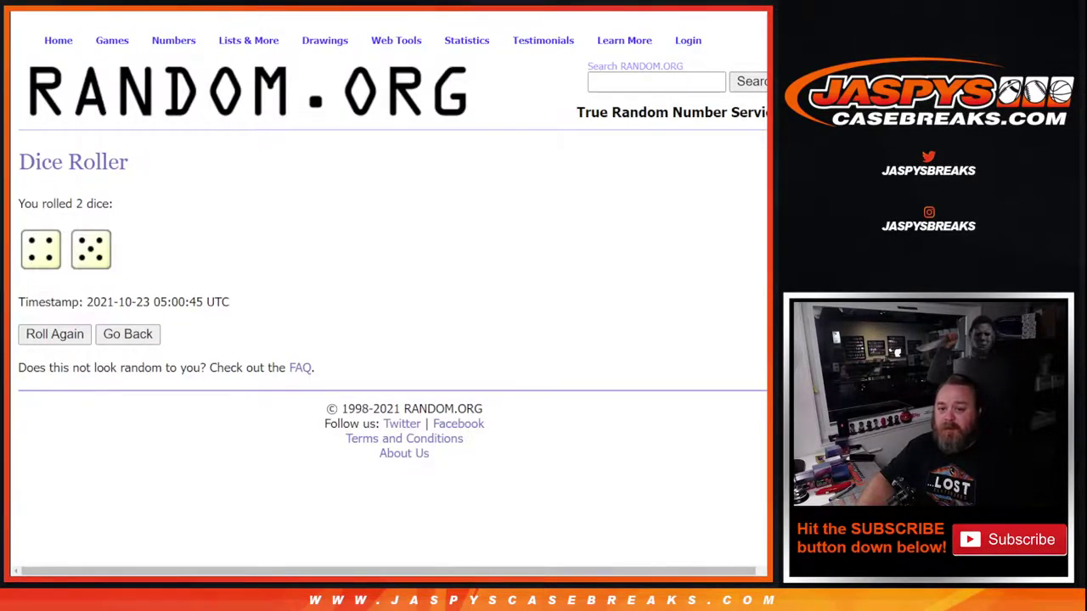
{"action": "key", "text": "ctrl+Tab"}
{"action": "key", "text": "ctrl+Tab"}
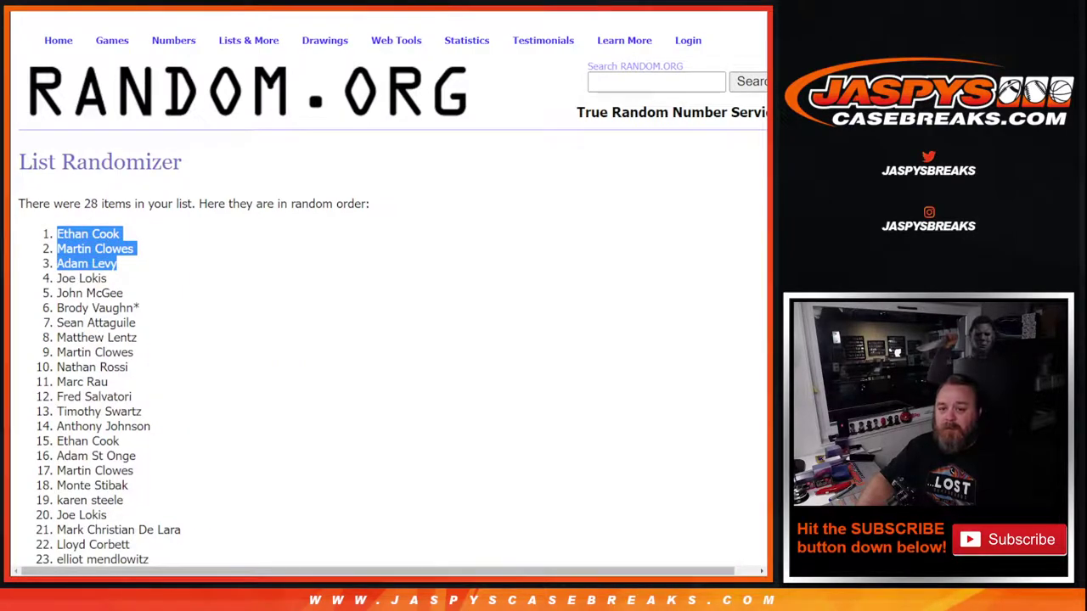
{"action": "key", "text": "ctrl+Tab"}
{"action": "left_click", "coordinate": [150, 367]}
{"action": "key", "text": "ctrl+v"}
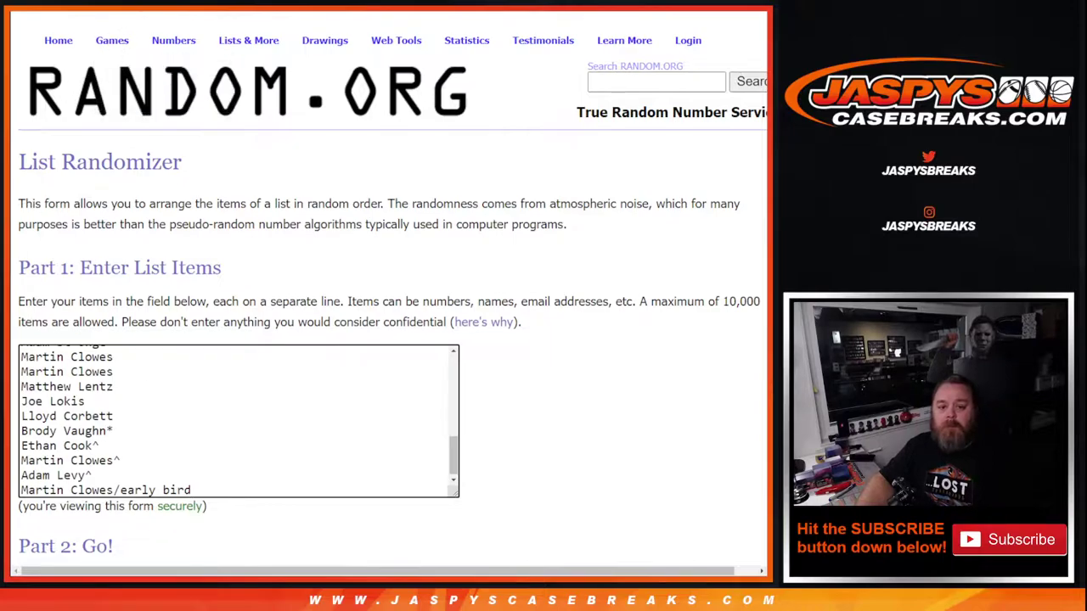
{"action": "key", "text": "Tab"}
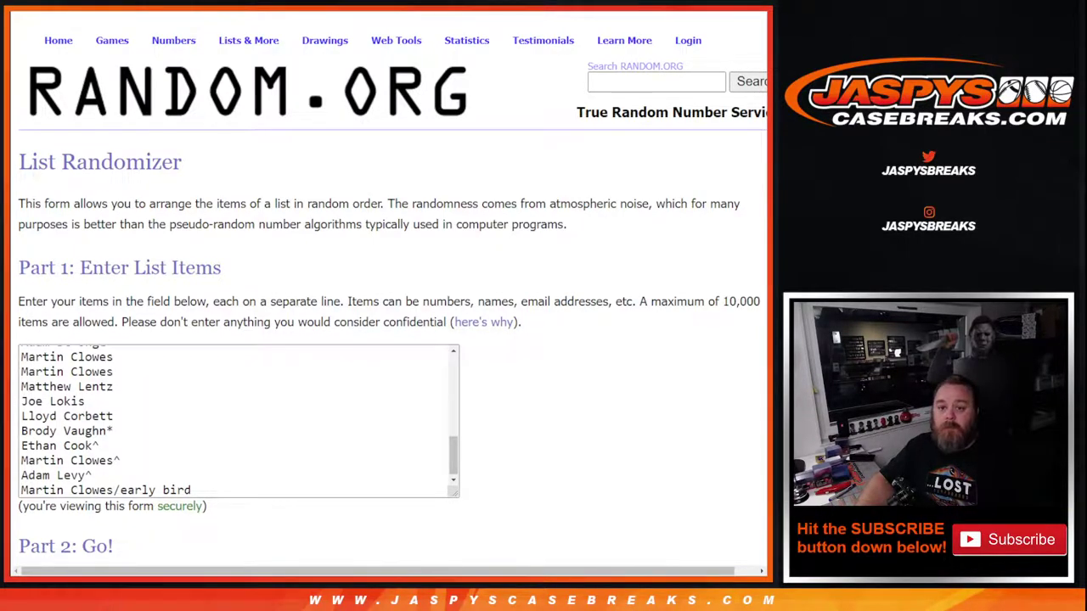
{"action": "key", "text": "F5"}
{"action": "left_click", "coordinate": [73, 366]}
{"action": "key", "text": "ctrl+v"}
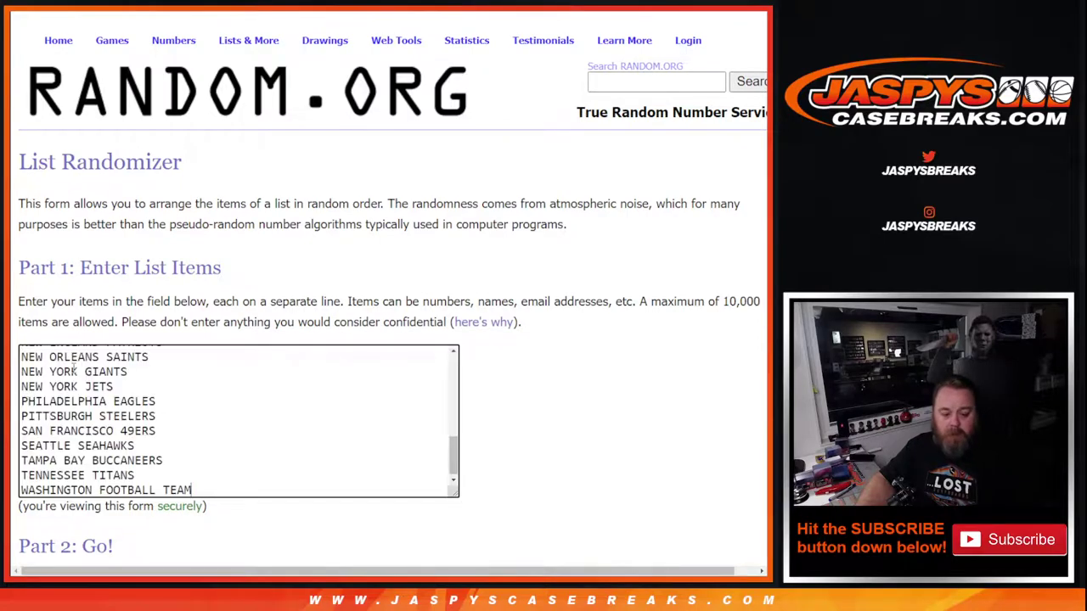
{"action": "scroll", "coordinate": [448, 450], "scroll_direction": "up", "scroll_amount": 4}
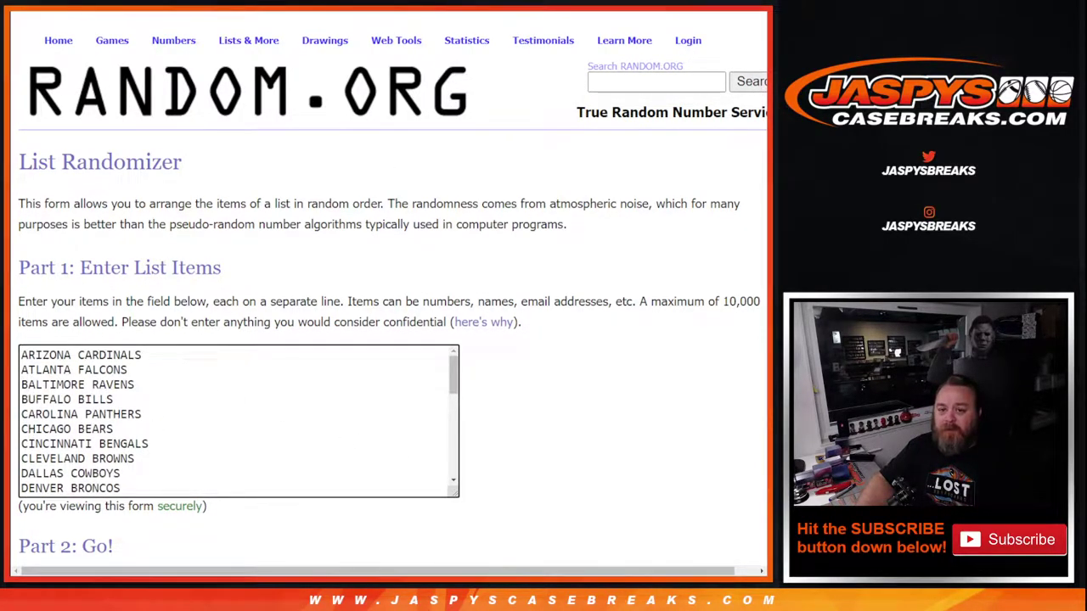
{"action": "key", "text": "ctrl+a"}
{"action": "key", "text": "ctrl+v"}
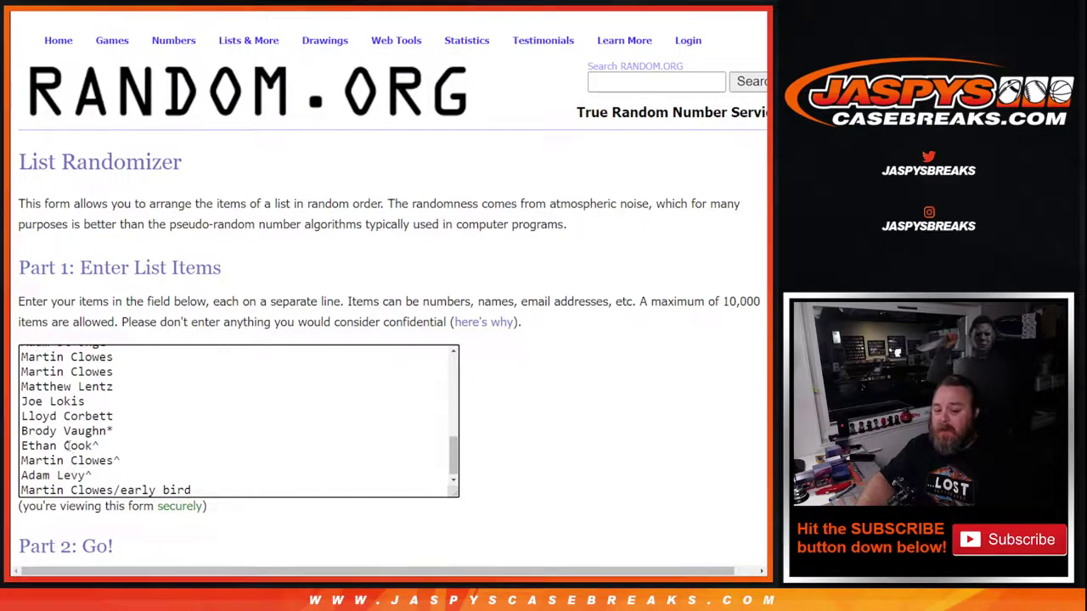
{"action": "left_click_drag", "start_coordinate": [452, 461], "coordinate": [450, 363]}
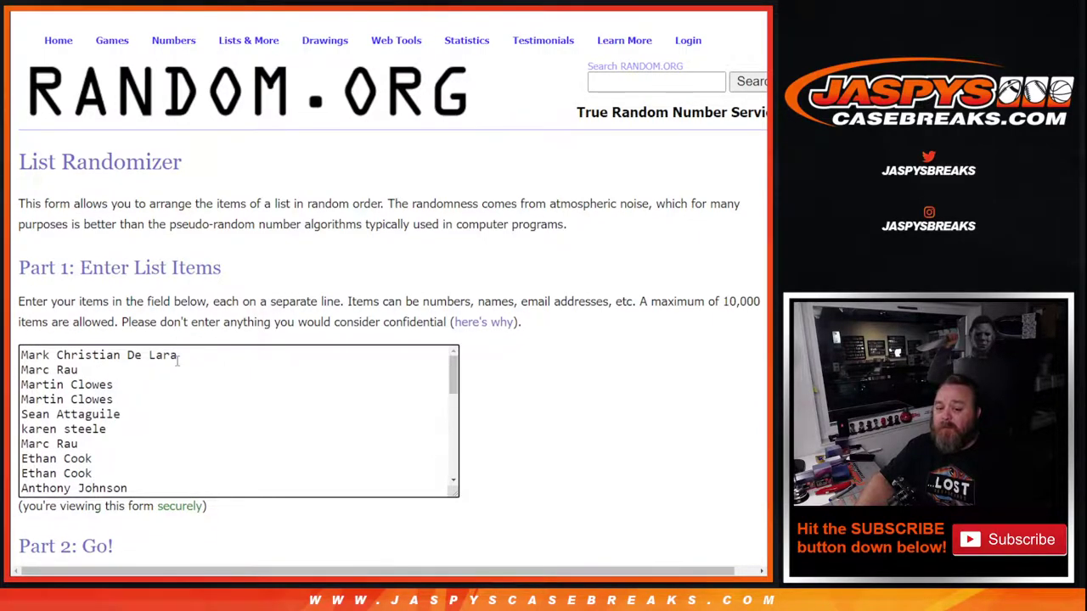
Roll two dice in the Dice Roller, getting 4 and 4
{"action": "key", "text": "ctrl+Tab"}
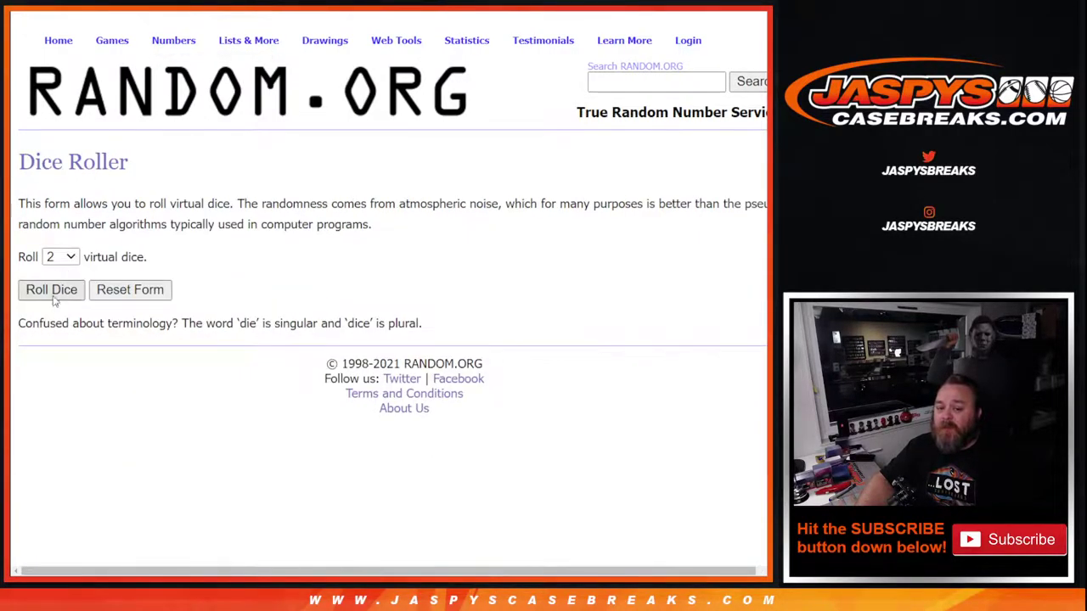
{"action": "left_click", "coordinate": [51, 292]}
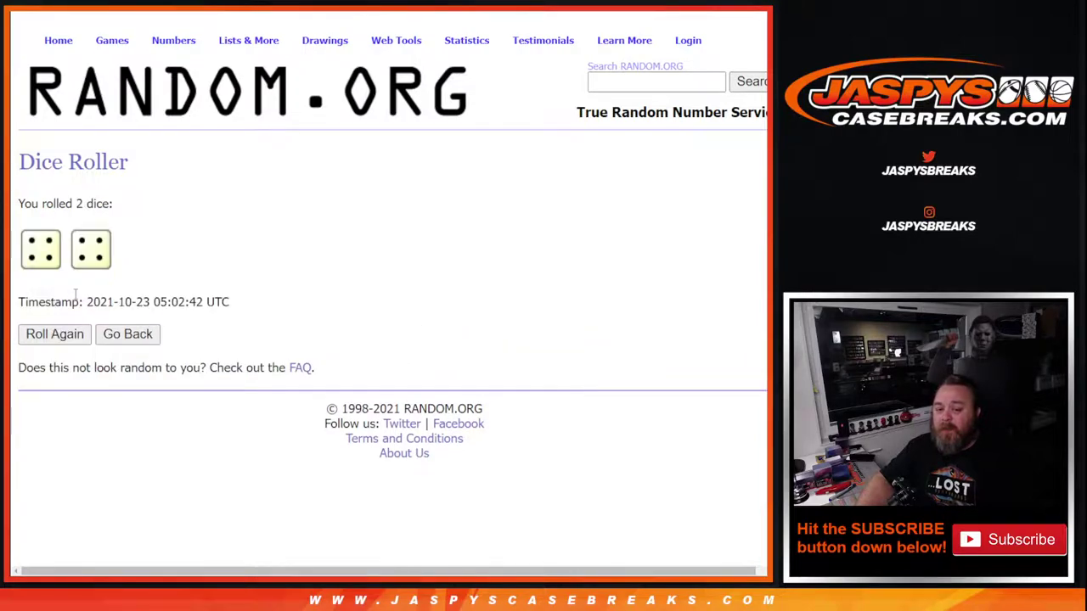
{"action": "key", "text": "ctrl+Tab"}
{"action": "scroll", "coordinate": [64, 450], "scroll_direction": "down", "scroll_amount": 3}
Shuffle the 32 names with Randomize followed by seven Again! reshuffles
{"action": "left_click", "coordinate": [42, 488]}
{"action": "scroll", "coordinate": [45, 490], "scroll_direction": "down", "scroll_amount": 5}
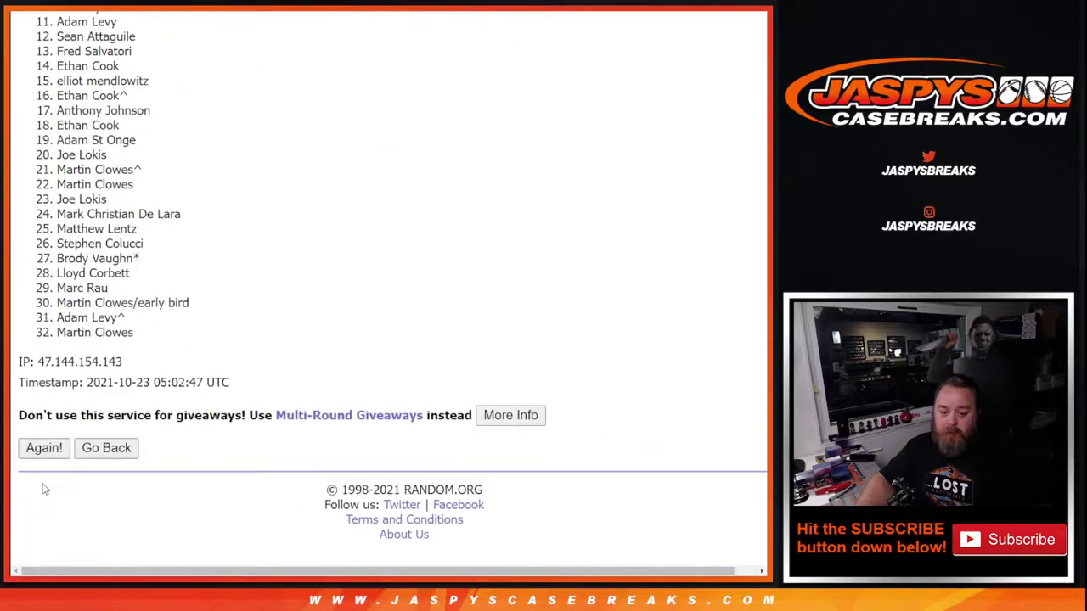
{"action": "left_click", "coordinate": [44, 449]}
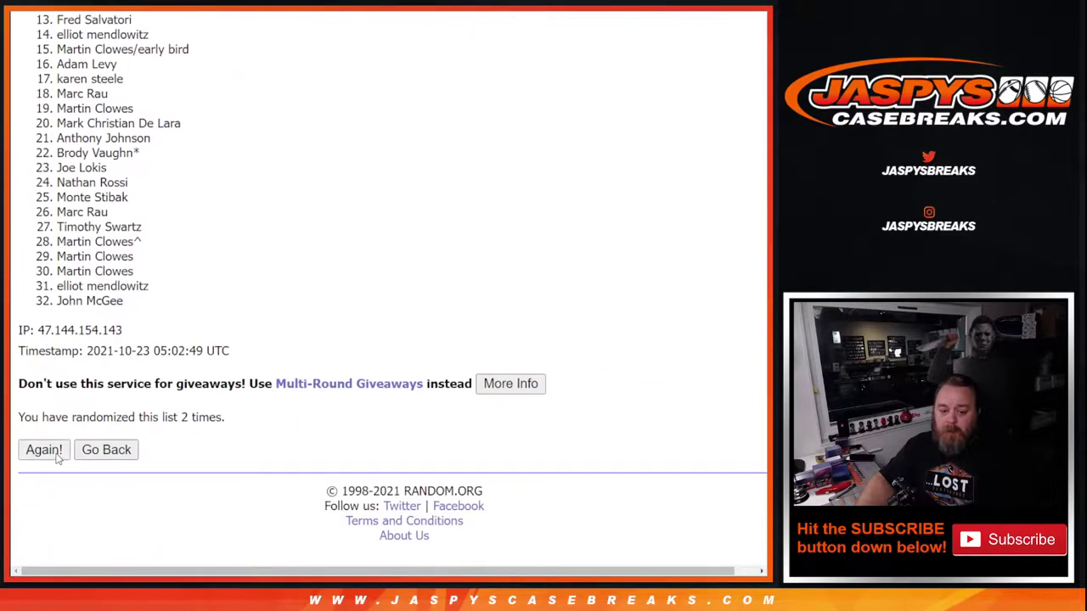
{"action": "left_click", "coordinate": [48, 449]}
{"action": "scroll", "coordinate": [58, 458], "scroll_direction": "down", "scroll_amount": 5}
{"action": "scroll", "coordinate": [58, 459], "scroll_direction": "down", "scroll_amount": 2}
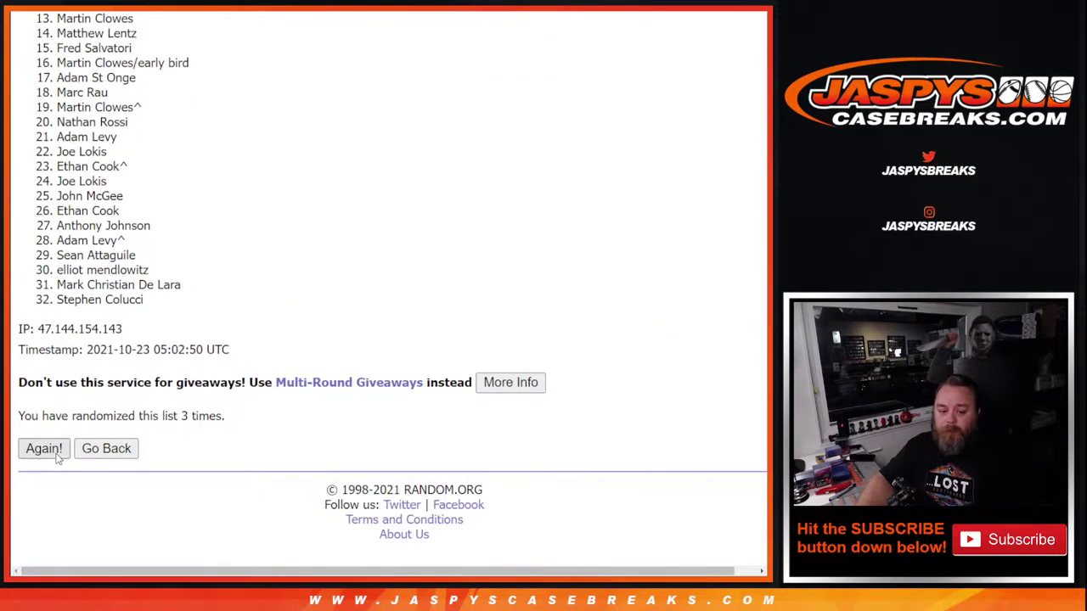
{"action": "left_click", "coordinate": [57, 456]}
{"action": "left_click", "coordinate": [44, 448]}
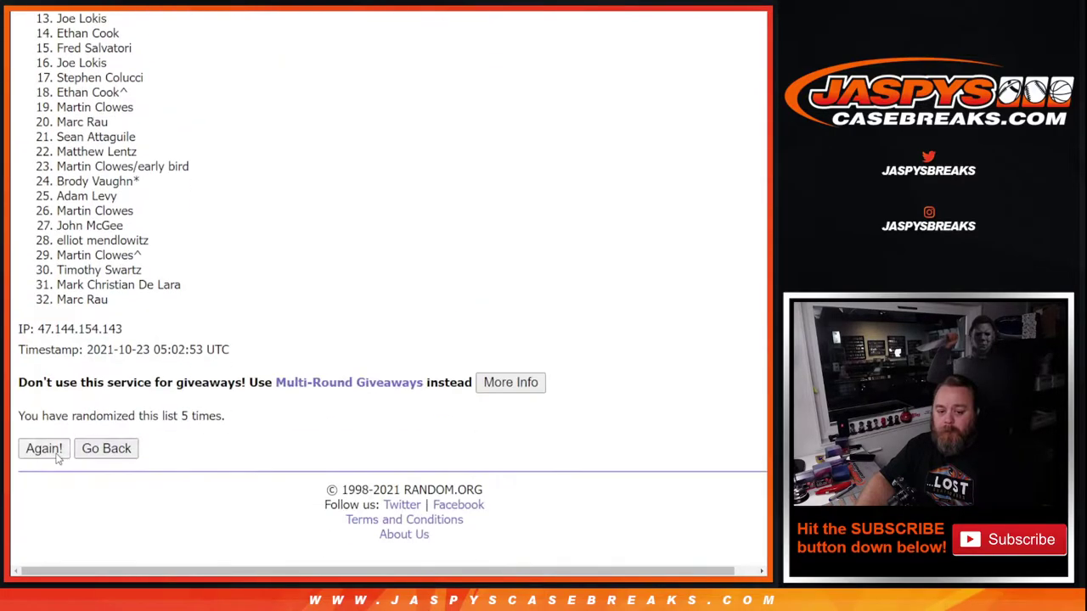
{"action": "left_click", "coordinate": [44, 449]}
{"action": "scroll", "coordinate": [56, 456], "scroll_direction": "down", "scroll_amount": 5}
{"action": "left_click", "coordinate": [44, 448]}
{"action": "left_click", "coordinate": [45, 449]}
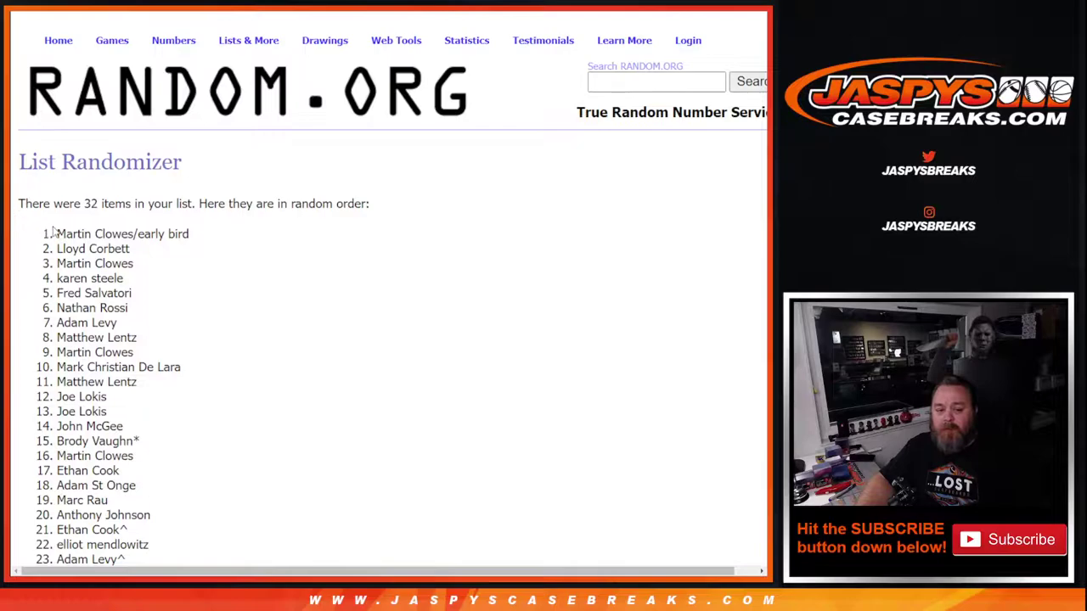
Copy the shuffled names and paste them into Sheet1 cells A1:A32
{"action": "left_click_drag", "start_coordinate": [60, 234], "coordinate": [149, 405]}
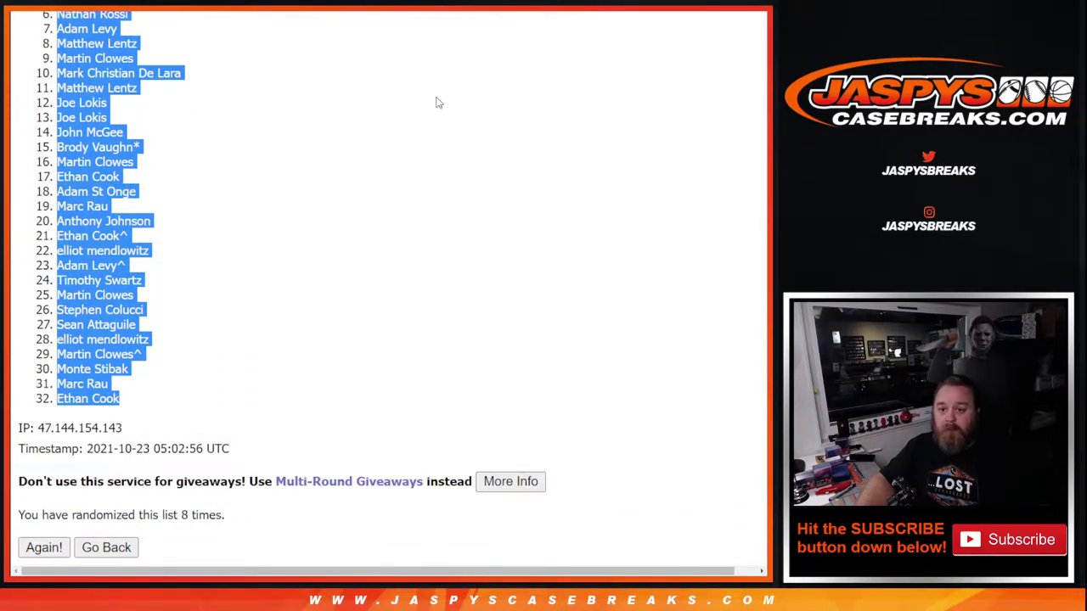
{"action": "key", "text": "alt+Tab"}
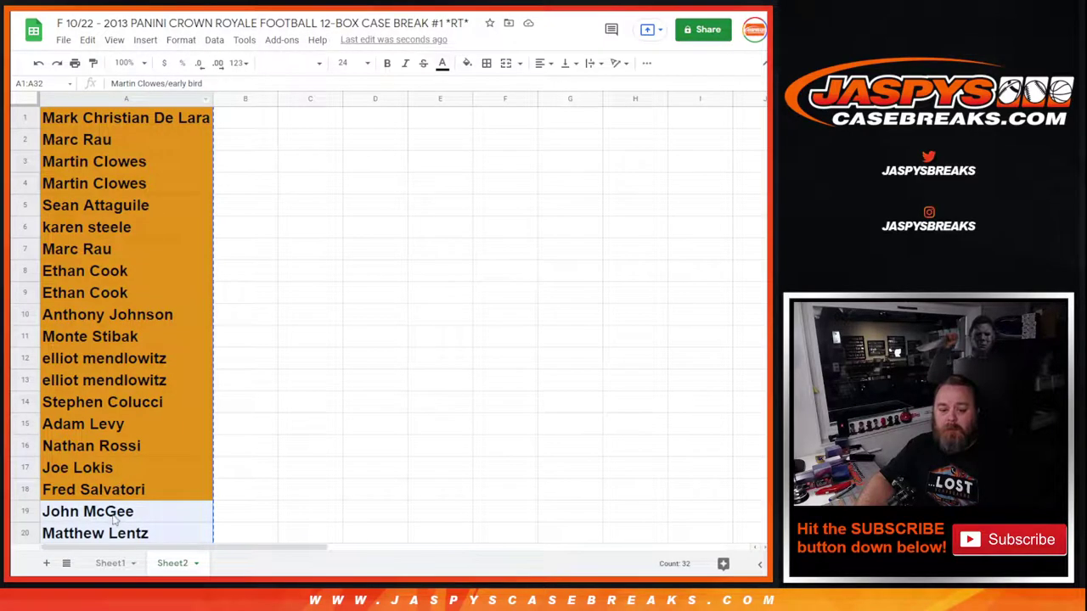
{"action": "left_click", "coordinate": [113, 563]}
{"action": "left_click", "coordinate": [83, 120]}
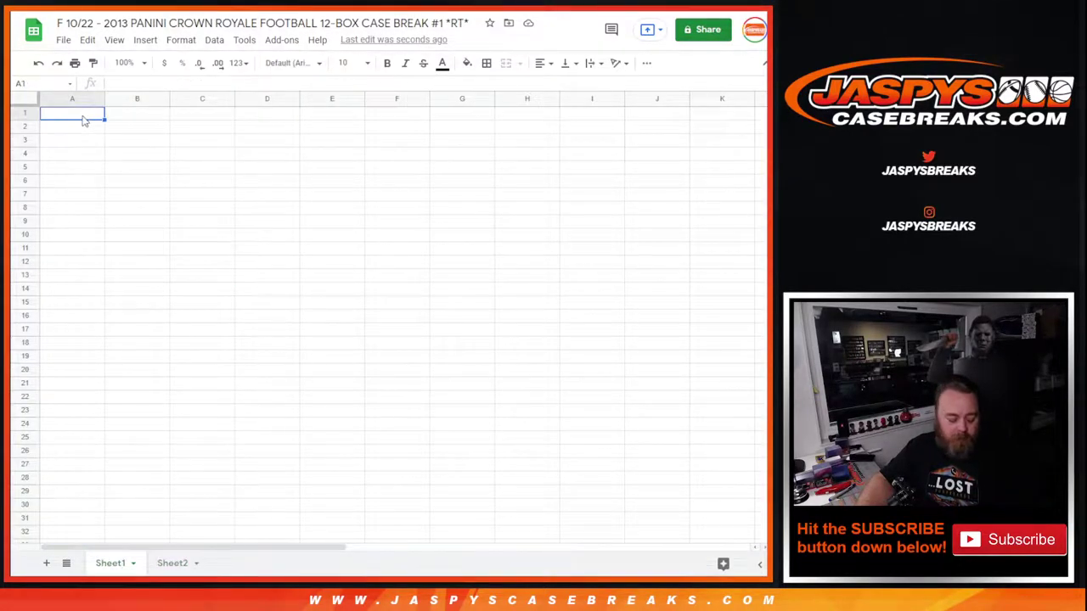
{"action": "key", "text": "ctrl+v"}
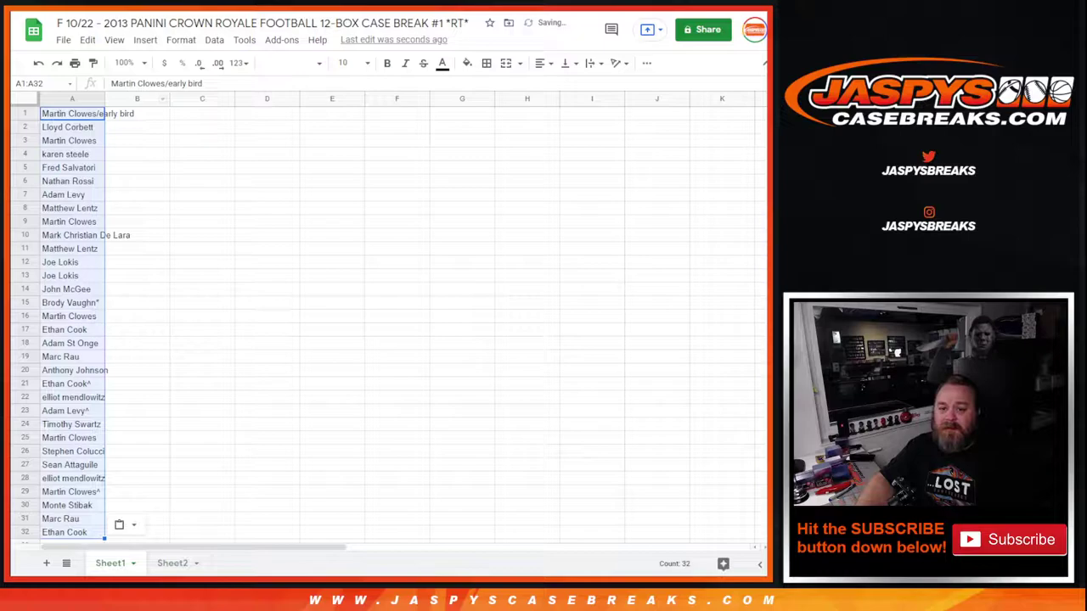
{"action": "key", "text": "alt+Tab"}
Shuffle the 32 NFL teams eight times and select the final list, topped by Las Vegas Raiders
{"action": "scroll", "coordinate": [81, 295], "scroll_direction": "down", "scroll_amount": 2}
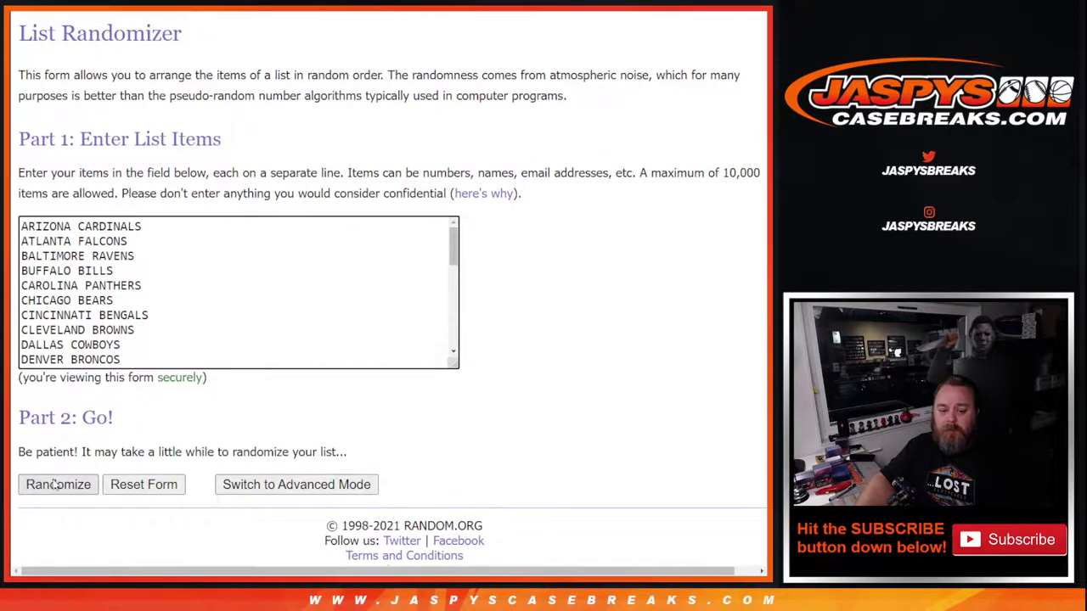
{"action": "left_click", "coordinate": [78, 483]}
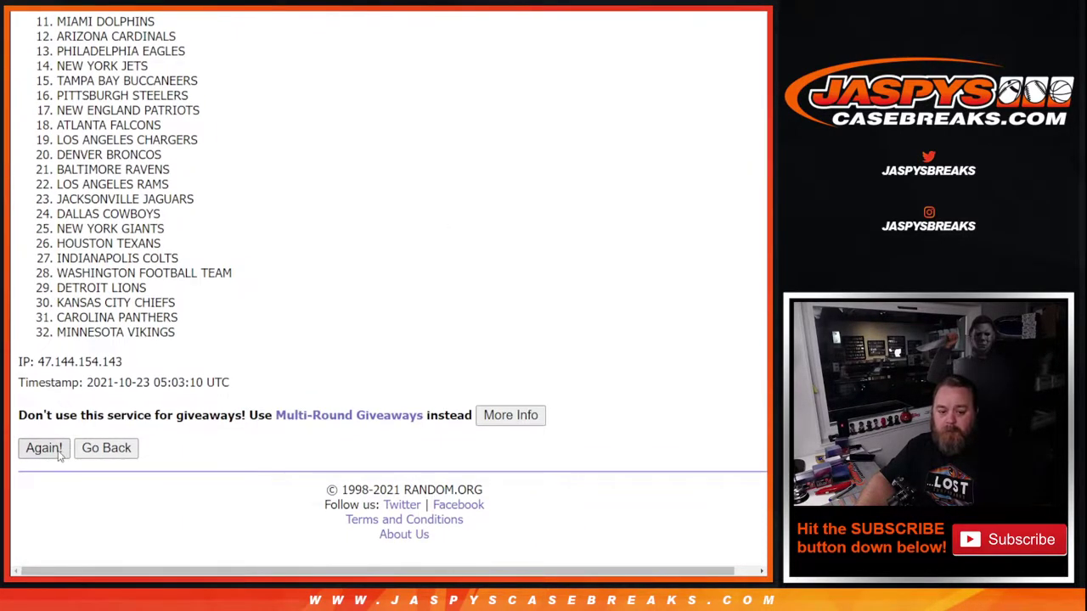
{"action": "left_click", "coordinate": [52, 450]}
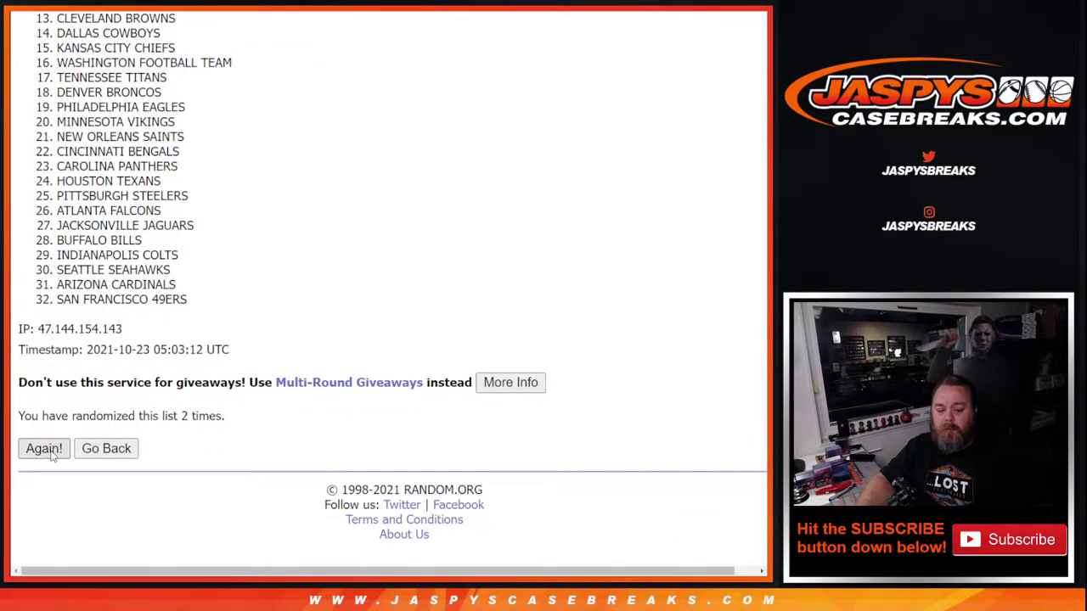
{"action": "left_click", "coordinate": [52, 455]}
{"action": "left_click", "coordinate": [52, 455]}
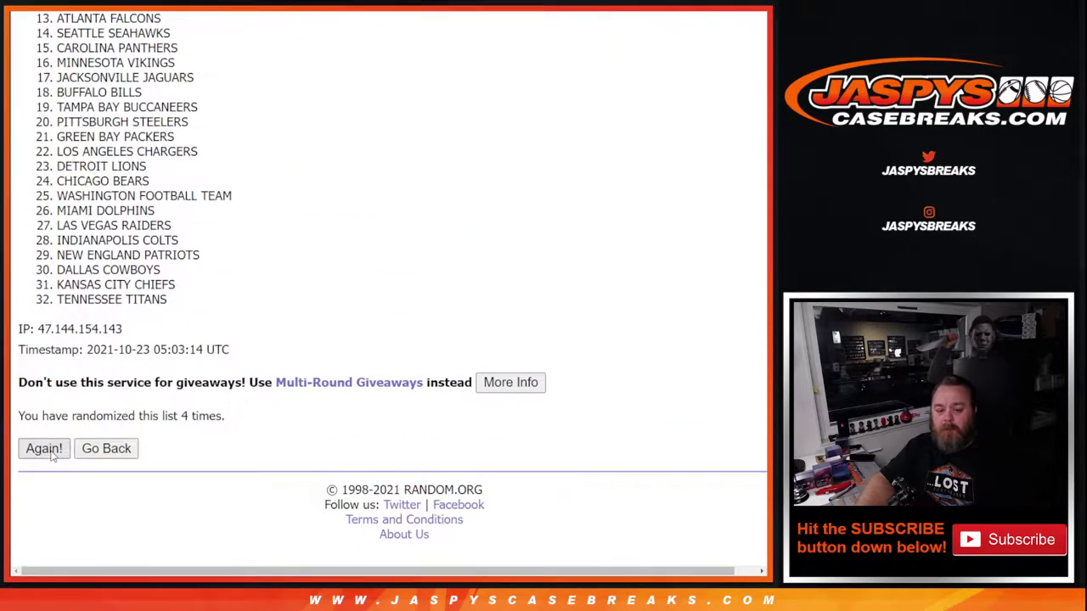
{"action": "left_click", "coordinate": [52, 456]}
{"action": "left_click", "coordinate": [52, 456]}
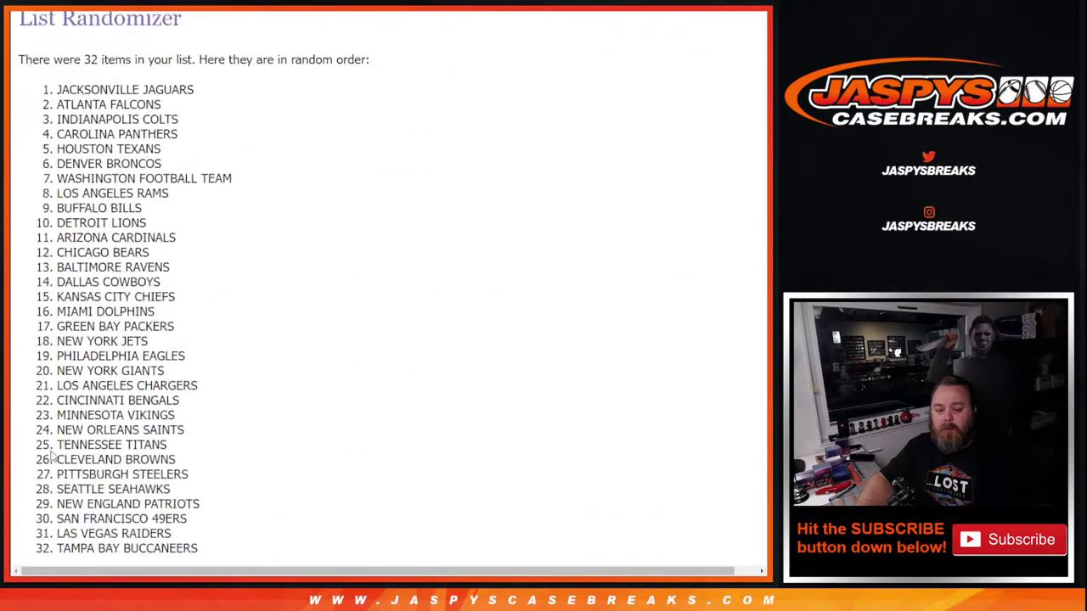
{"action": "left_click", "coordinate": [51, 455]}
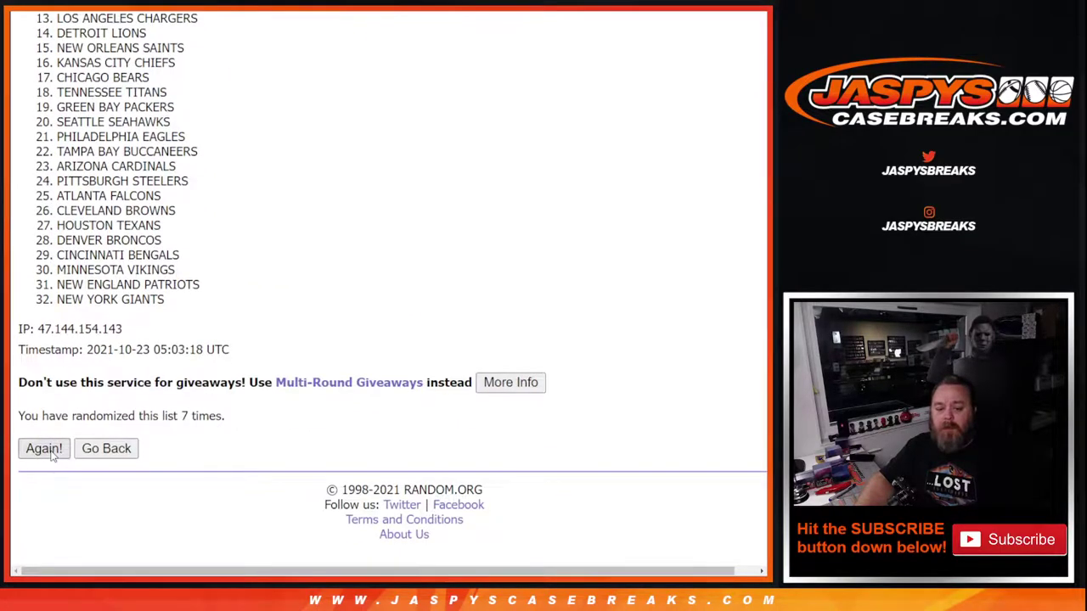
{"action": "left_click", "coordinate": [51, 455]}
{"action": "left_click_drag", "start_coordinate": [58, 240], "coordinate": [185, 402]}
{"action": "key", "text": "ctrl+c"}
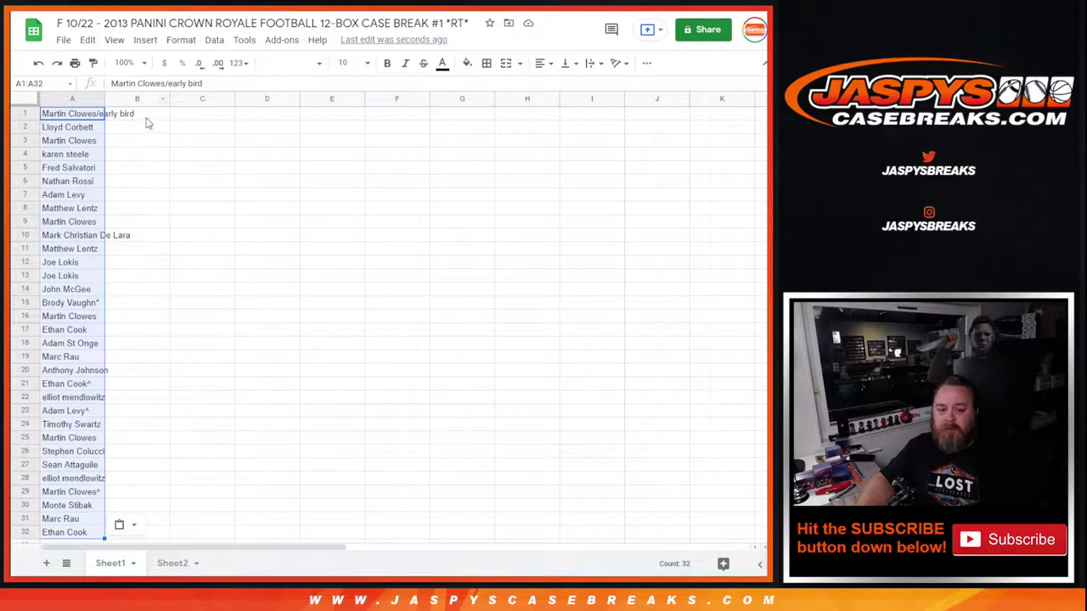
Paste the shuffled teams into column B, then make the sheet Arial bold 14pt with auto-fit columns
{"action": "left_click", "coordinate": [146, 117]}
{"action": "key", "text": "ctrl+v"}
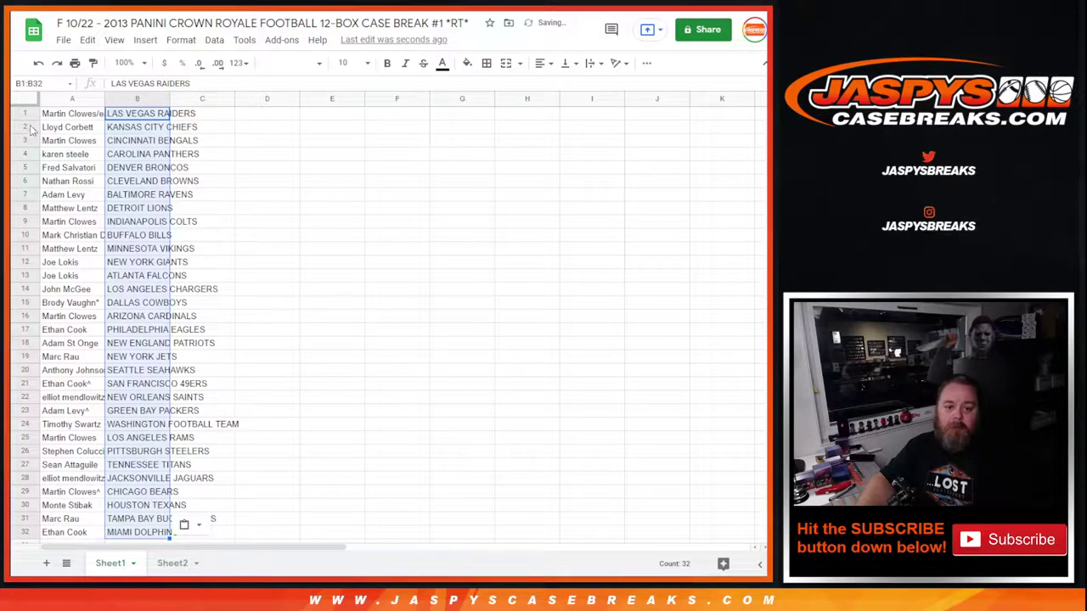
{"action": "left_click", "coordinate": [21, 98]}
{"action": "left_click", "coordinate": [289, 63]}
{"action": "left_click", "coordinate": [298, 137]}
{"action": "left_click", "coordinate": [348, 63]}
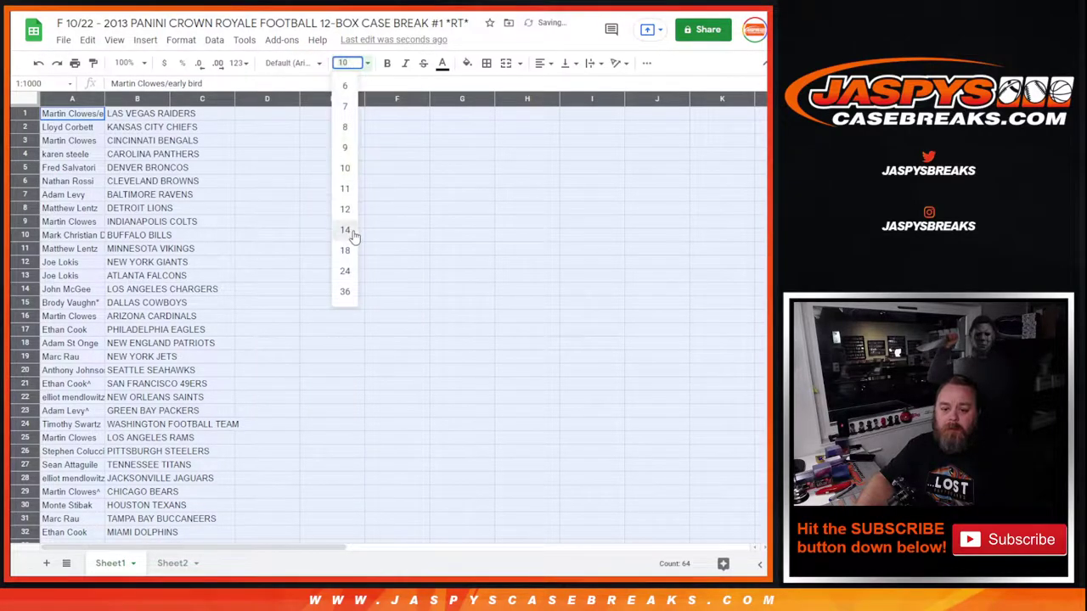
{"action": "left_click", "coordinate": [344, 230]}
{"action": "left_click", "coordinate": [387, 63]}
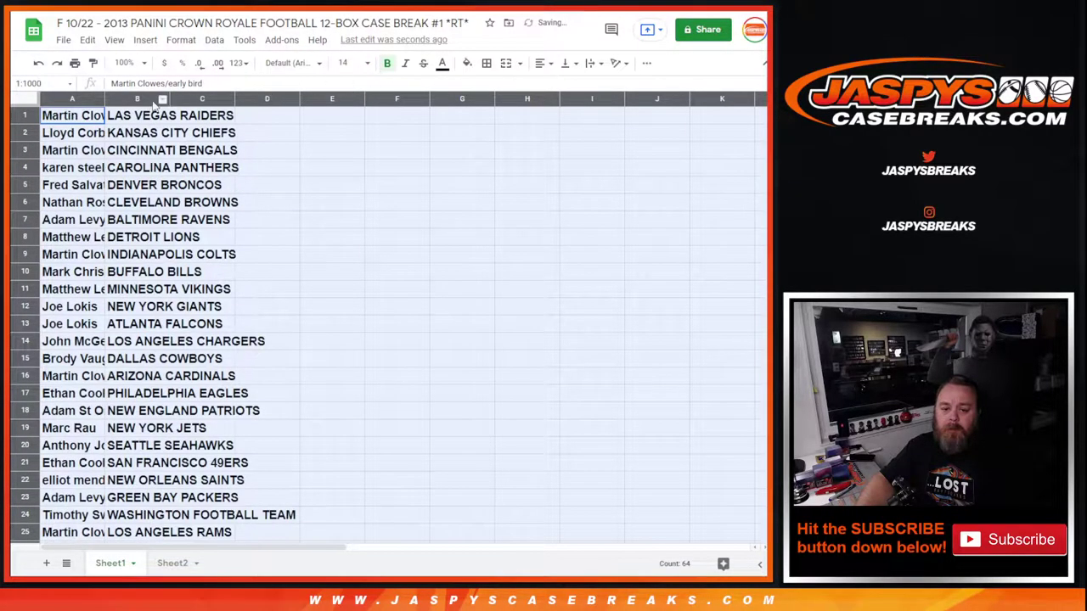
{"action": "double_click", "coordinate": [104, 99]}
{"action": "left_click", "coordinate": [102, 120]}
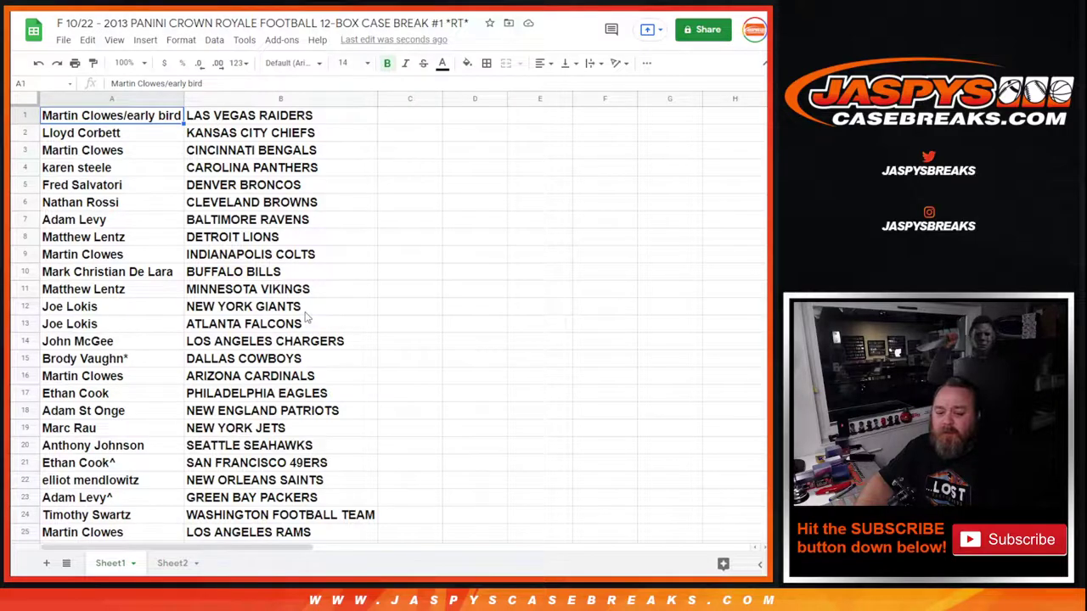
Scroll down to confirm the bold 14pt list ends at row 32 with MIAMI DOLPHINS
{"action": "scroll", "coordinate": [333, 389], "scroll_direction": "down", "scroll_amount": 1}
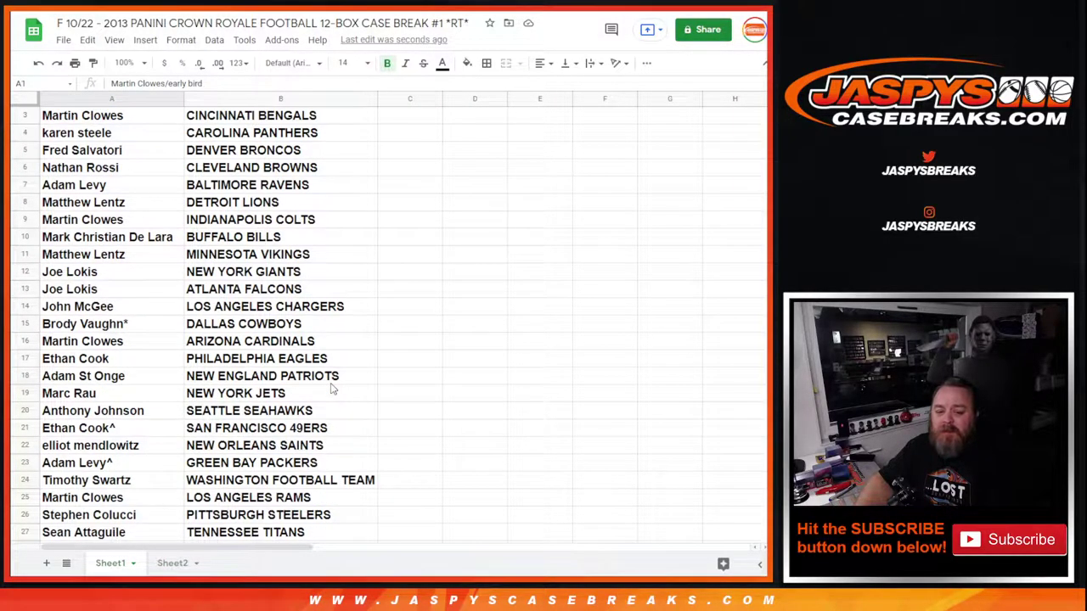
{"action": "scroll", "coordinate": [360, 391], "scroll_direction": "down", "scroll_amount": 1}
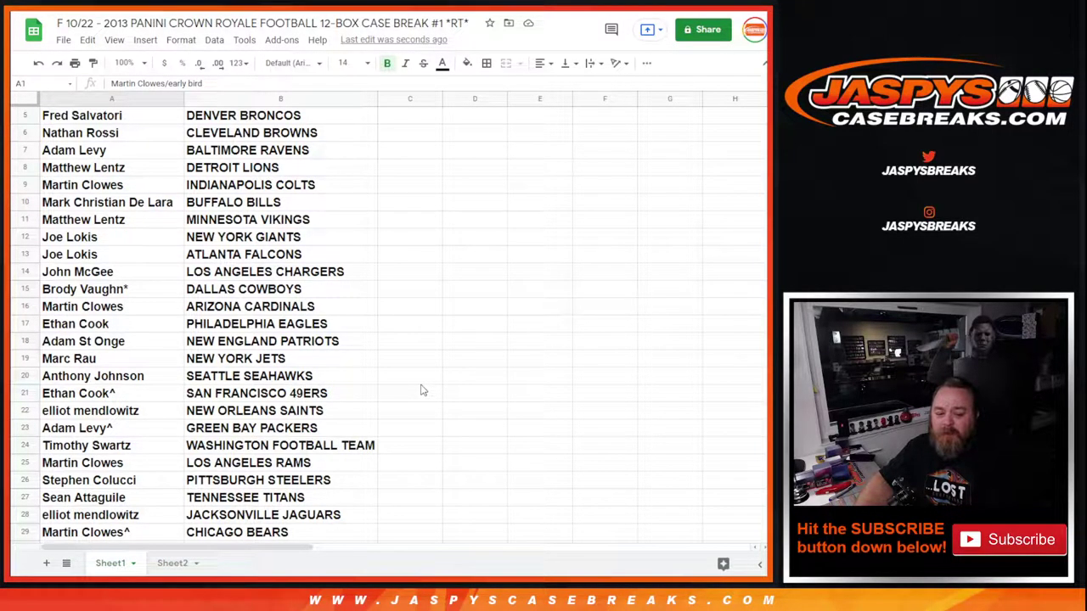
{"action": "scroll", "coordinate": [409, 405], "scroll_direction": "down", "scroll_amount": 1}
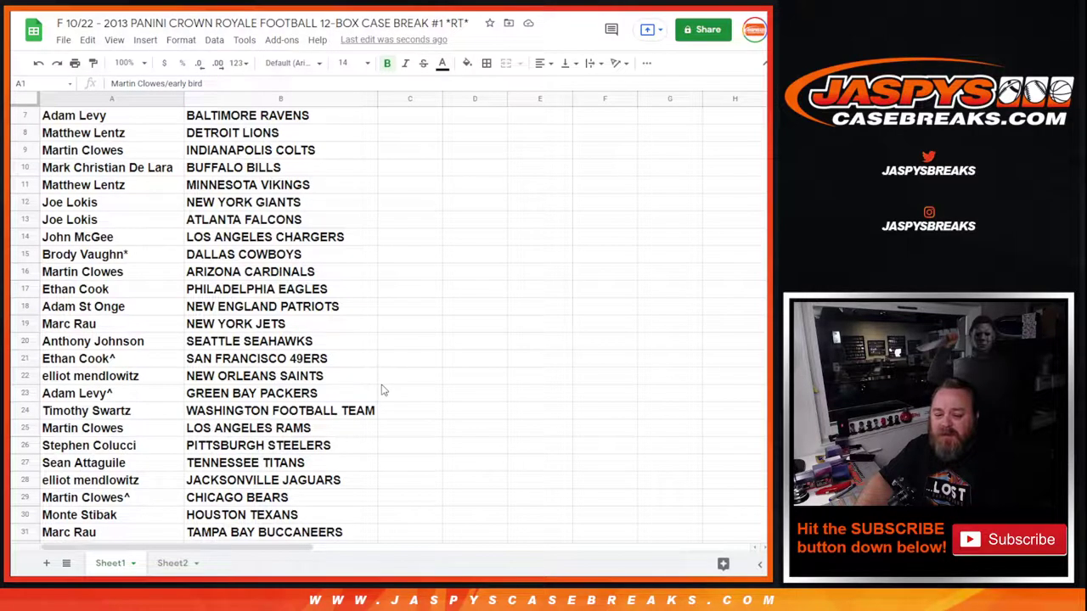
{"action": "scroll", "coordinate": [382, 390], "scroll_direction": "down", "scroll_amount": 1}
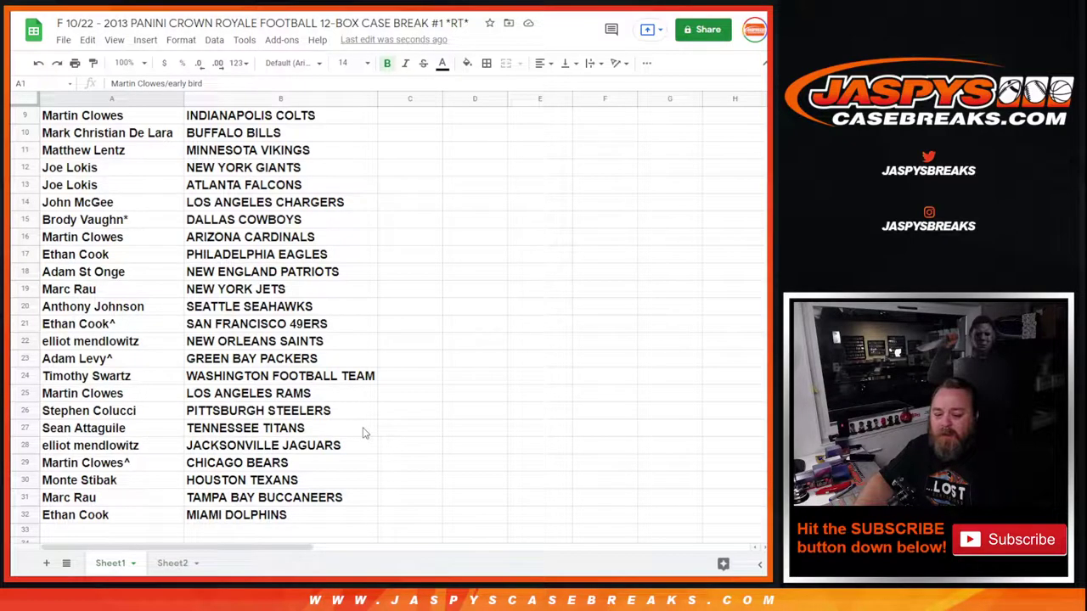
Apply All borders to the buyer–team table A1:B32
{"action": "left_click_drag", "start_coordinate": [317, 519], "coordinate": [102, 116]}
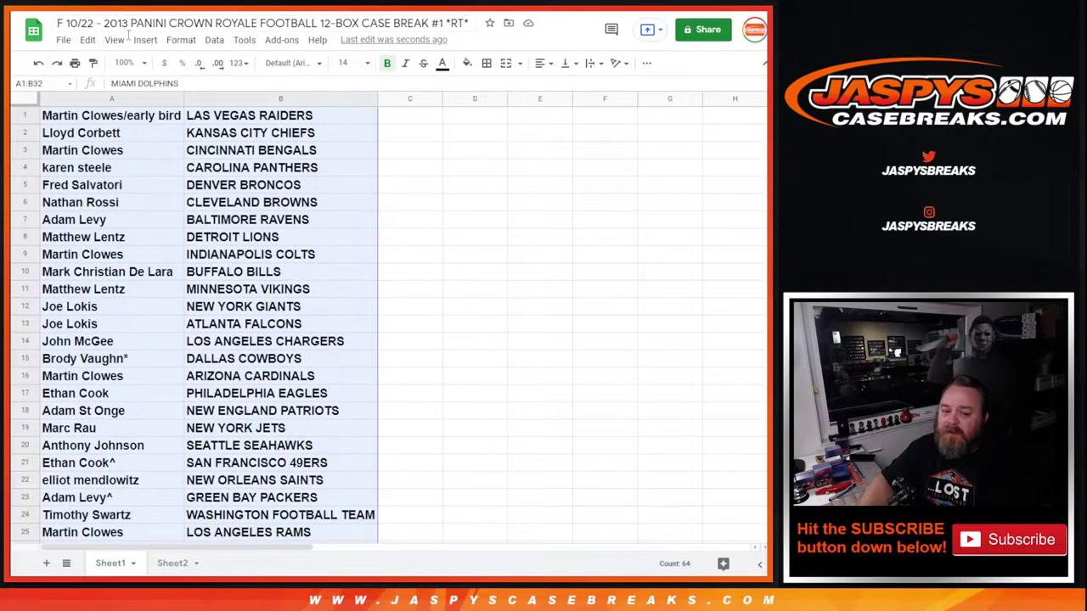
{"action": "left_click", "coordinate": [486, 64]}
{"action": "left_click", "coordinate": [495, 89]}
Sort the sheet A → Z by the team names in column B
{"action": "right_click", "coordinate": [369, 99]}
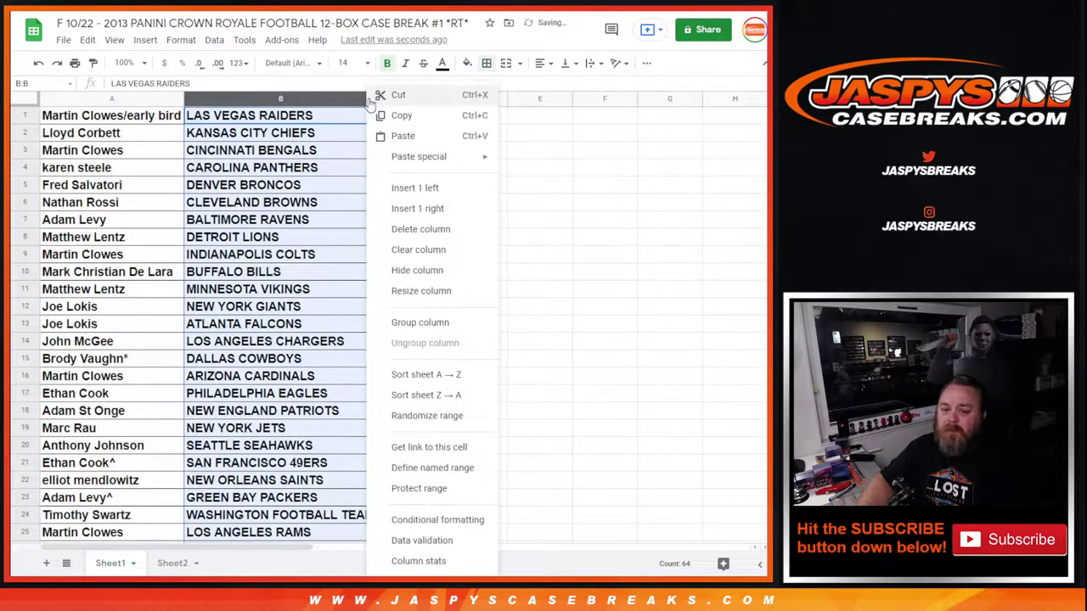
{"action": "left_click", "coordinate": [416, 374]}
{"action": "left_click", "coordinate": [543, 342]}
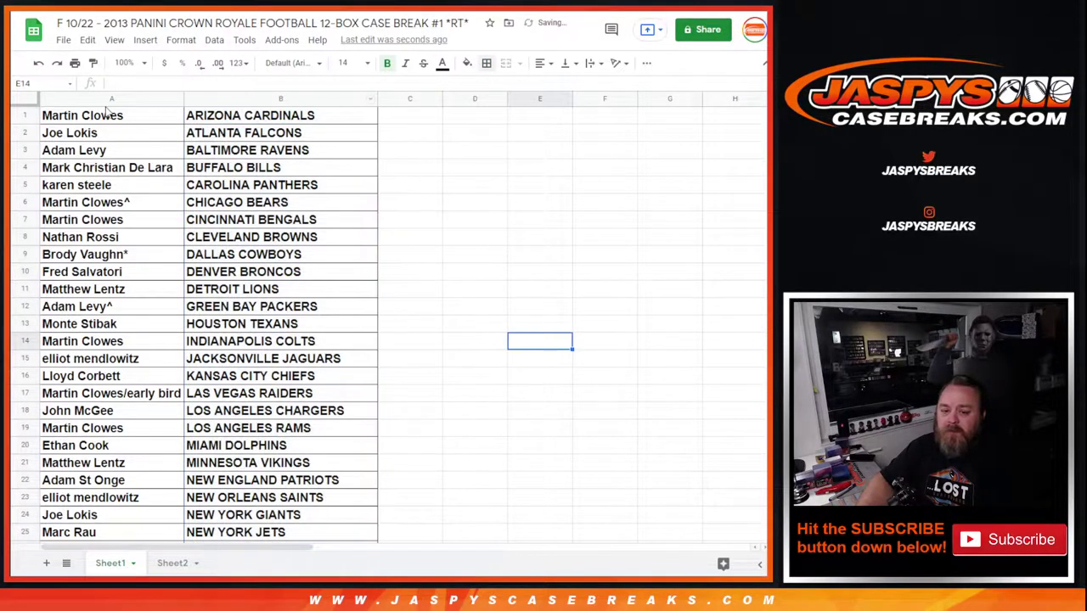
{"action": "left_click", "coordinate": [62, 40]}
{"action": "mouse_move", "coordinate": [87, 40]}
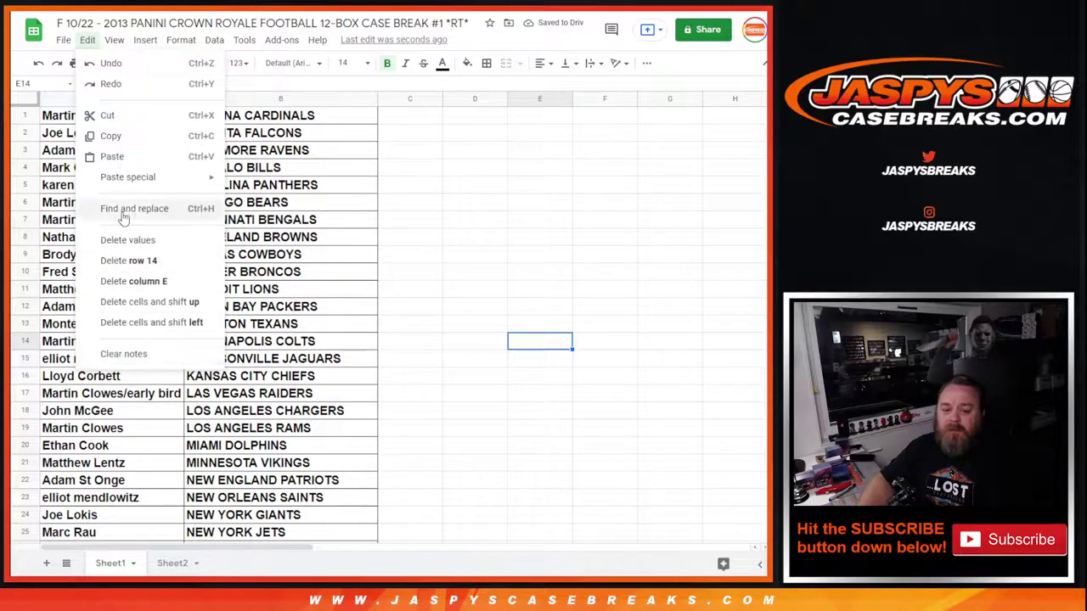
{"action": "left_click", "coordinate": [54, 66]}
{"action": "left_click", "coordinate": [63, 41]}
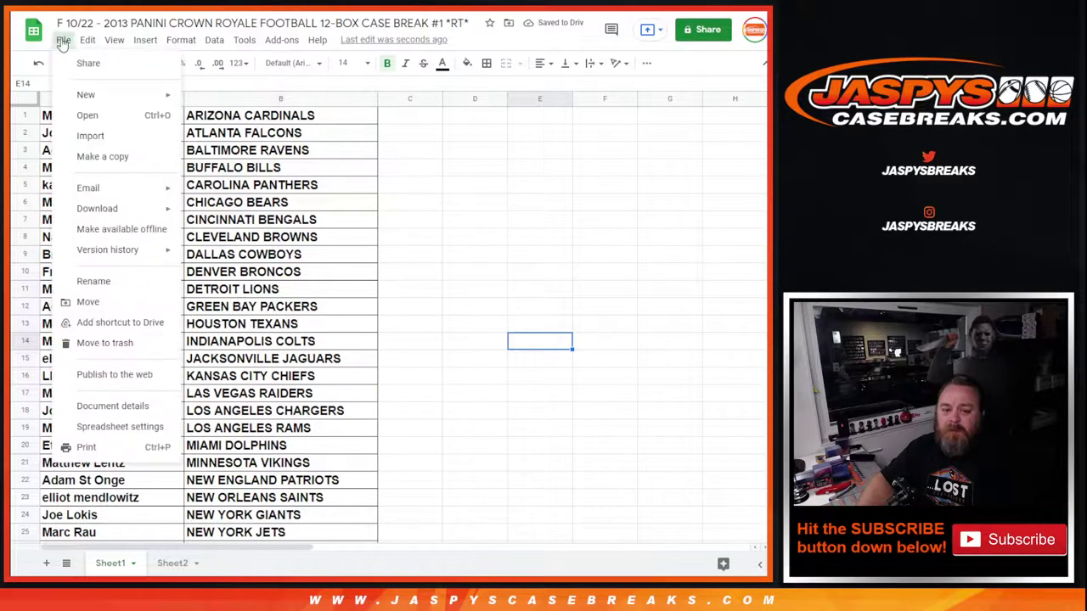
Set printing to portrait with the workbook title header and review the one-page preview
{"action": "left_click", "coordinate": [85, 447]}
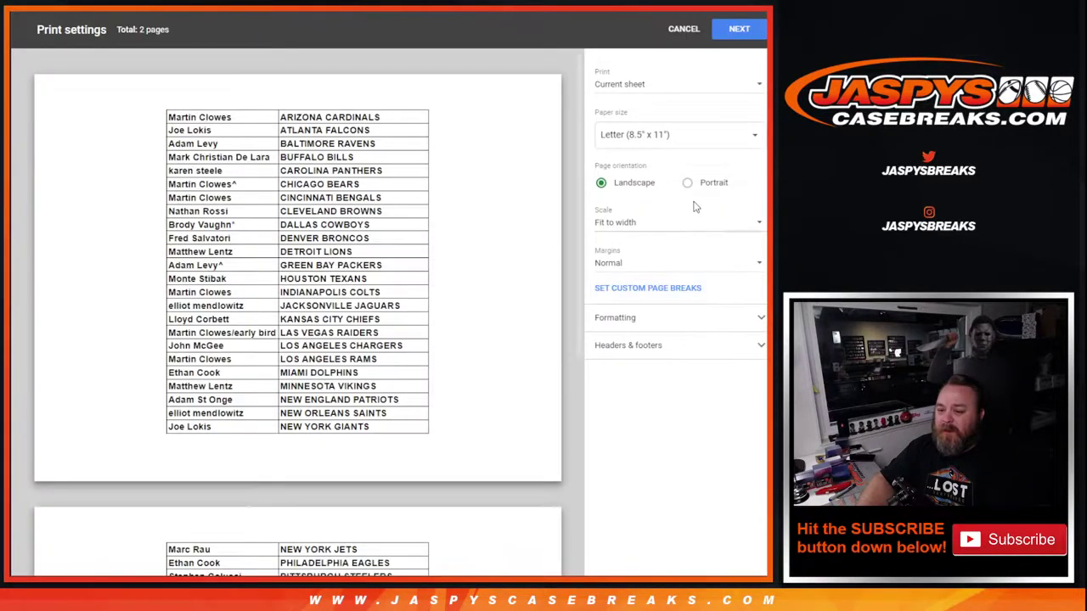
{"action": "left_click", "coordinate": [687, 183]}
{"action": "left_click", "coordinate": [643, 344]}
{"action": "left_click", "coordinate": [600, 395]}
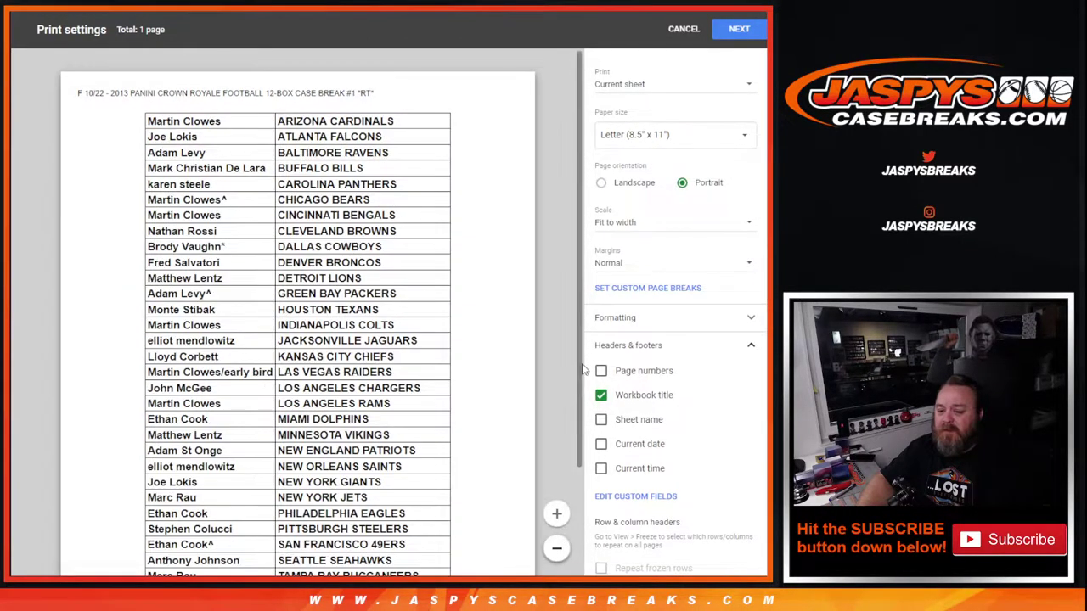
{"action": "scroll", "coordinate": [569, 409], "scroll_direction": "down", "scroll_amount": 1}
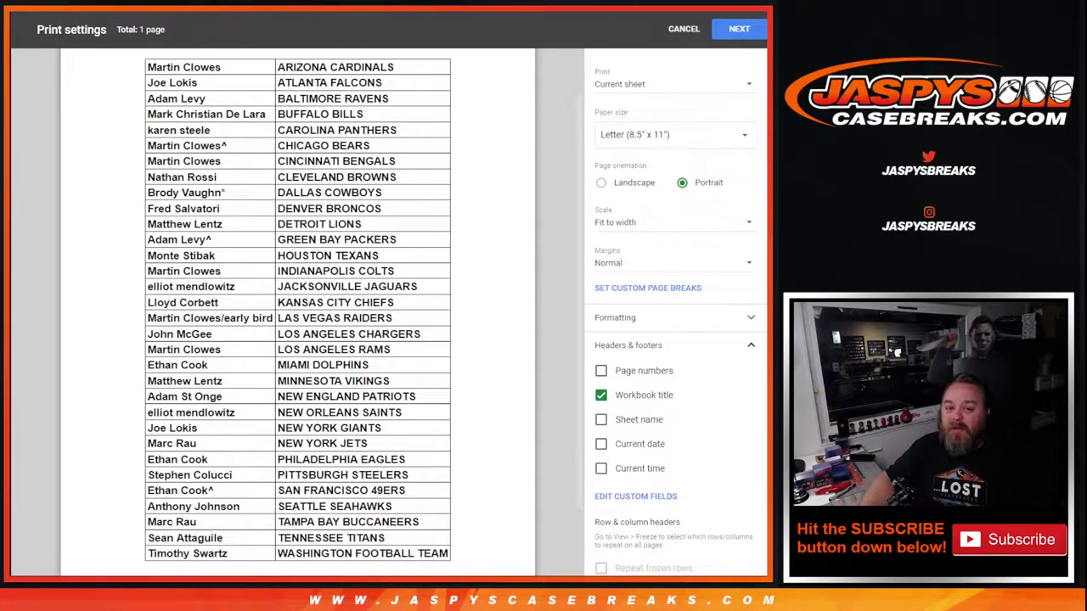
{"action": "key", "text": "Escape"}
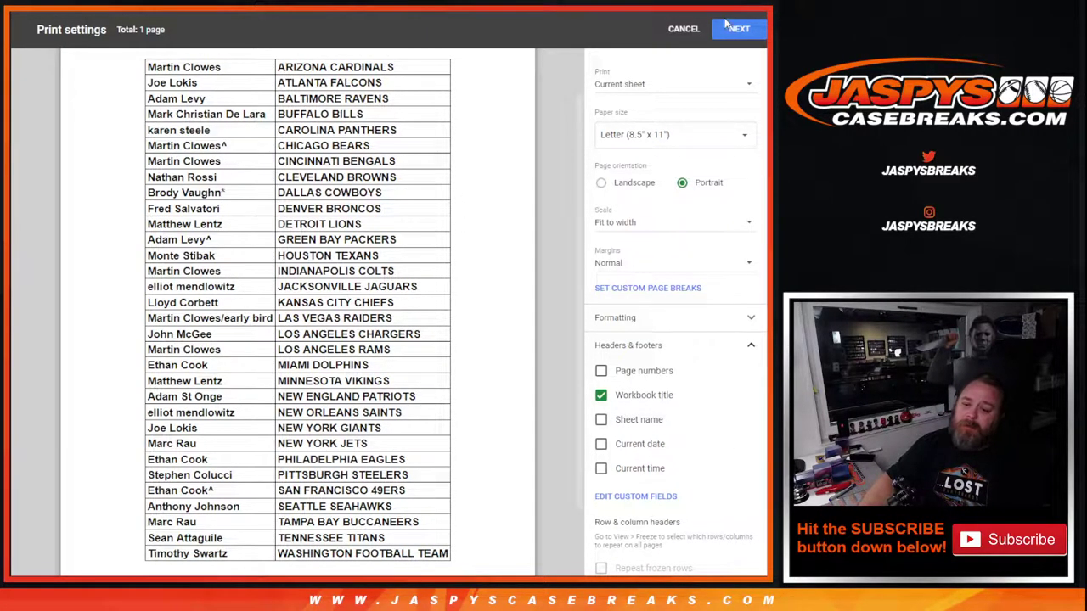
Cancel print settings and return to the sorted, bordered table
{"action": "left_click", "coordinate": [682, 29]}
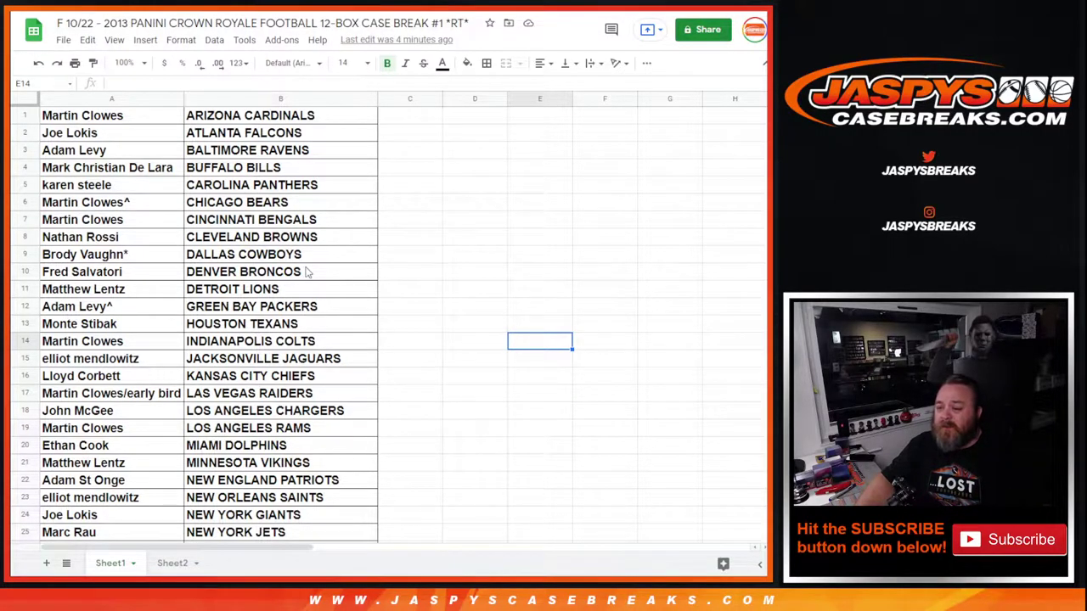
{"action": "left_click", "coordinate": [440, 258]}
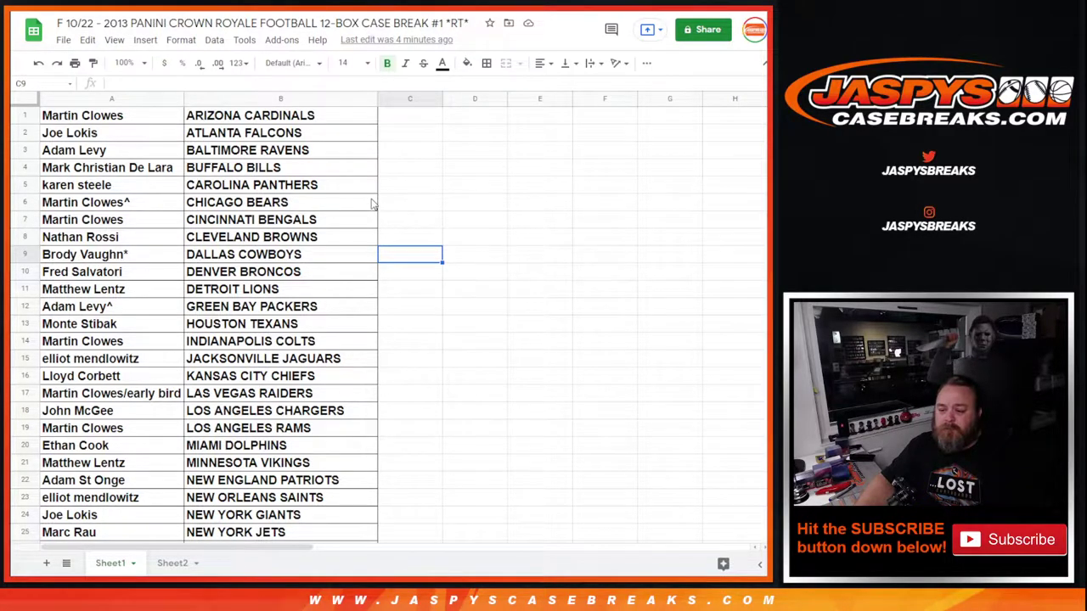
{"action": "left_click", "coordinate": [319, 188]}
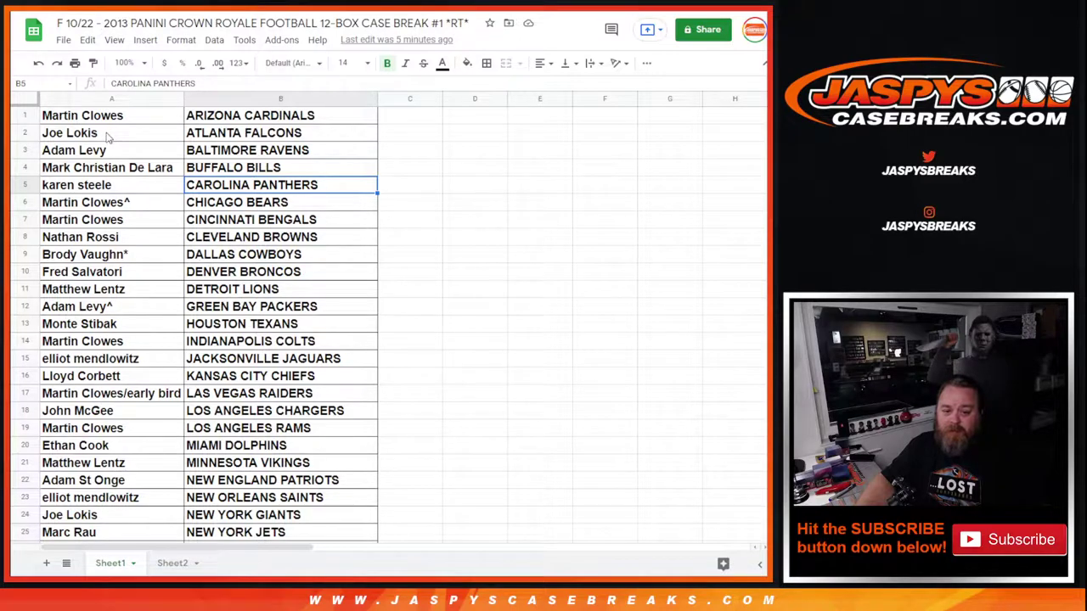
Cut the buyer name out of cell A2
{"action": "left_click", "coordinate": [76, 138]}
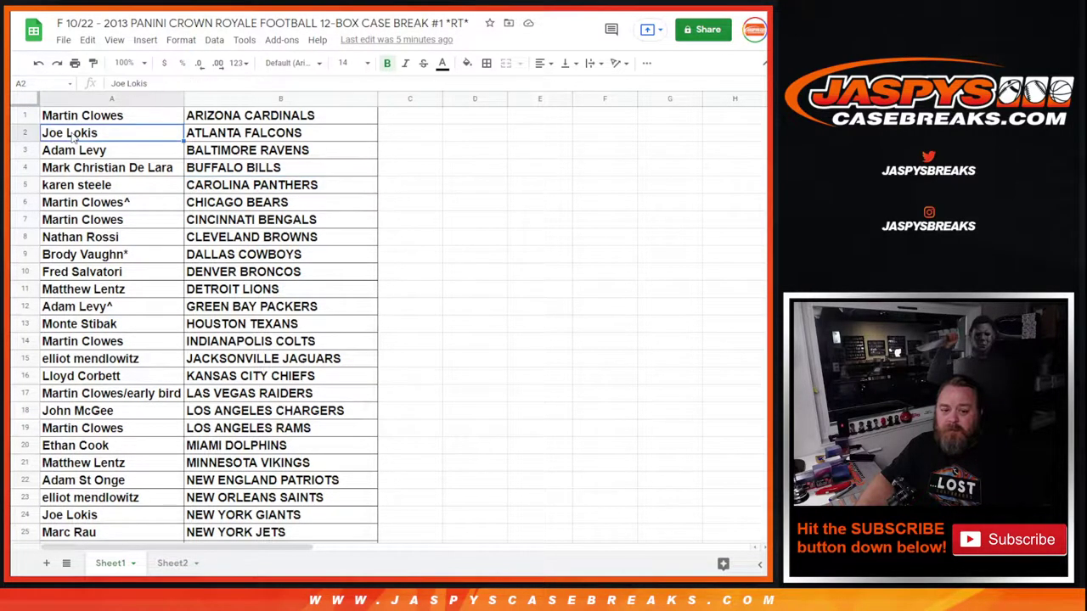
{"action": "right_click", "coordinate": [82, 138]}
{"action": "left_click", "coordinate": [102, 113]}
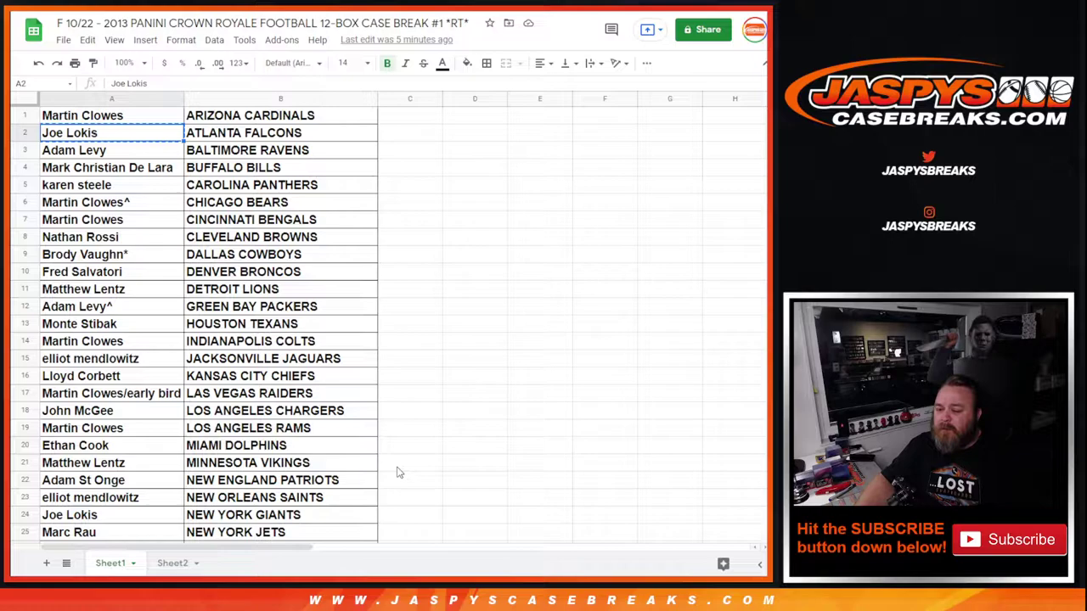
{"action": "scroll", "coordinate": [313, 498], "scroll_direction": "down", "scroll_amount": 1}
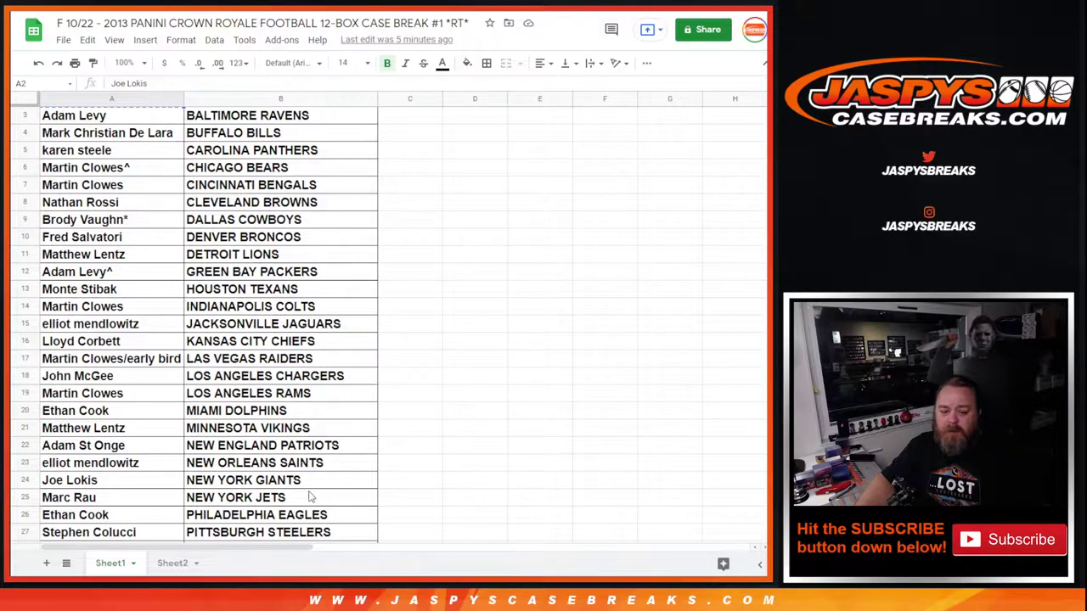
{"action": "scroll", "coordinate": [311, 497], "scroll_direction": "down", "scroll_amount": 1}
{"action": "scroll", "coordinate": [311, 498], "scroll_direction": "up", "scroll_amount": 1}
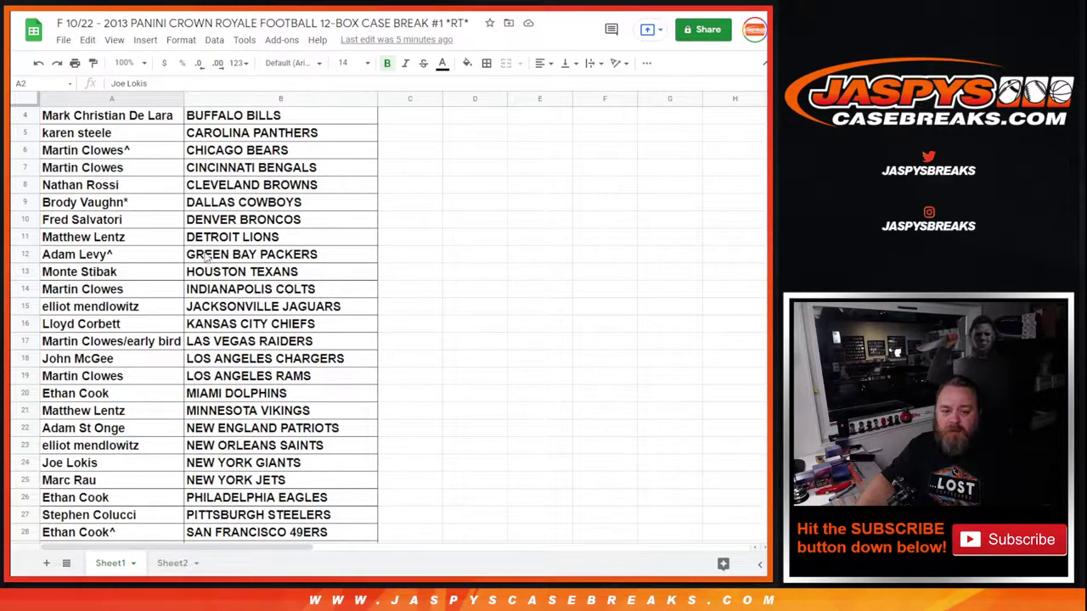
Park the cut name in C9, then move the A9 buyer name into A2, tagged -T
{"action": "left_click", "coordinate": [395, 209]}
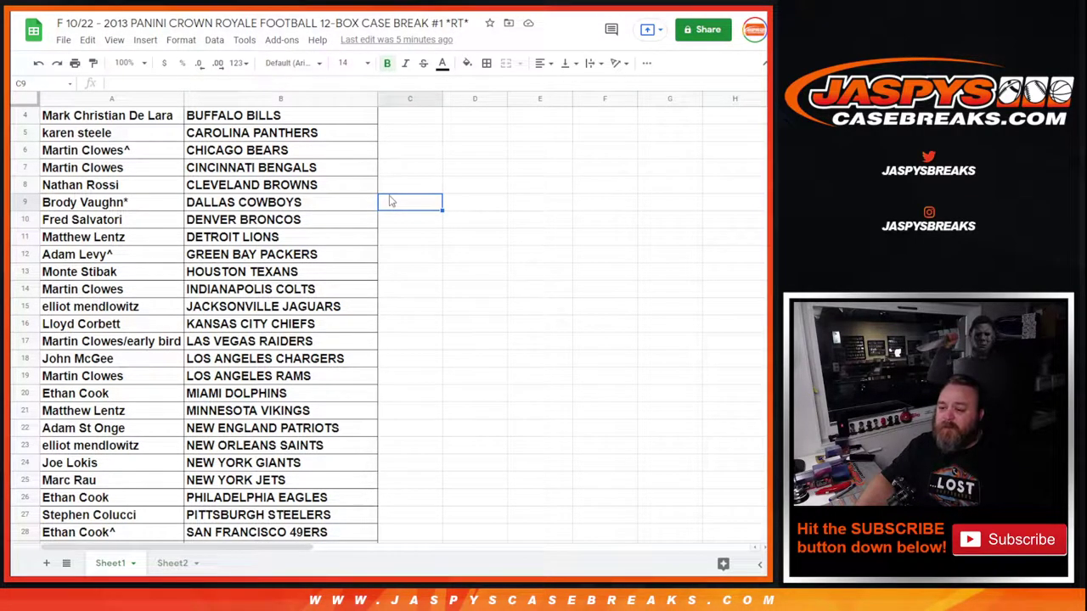
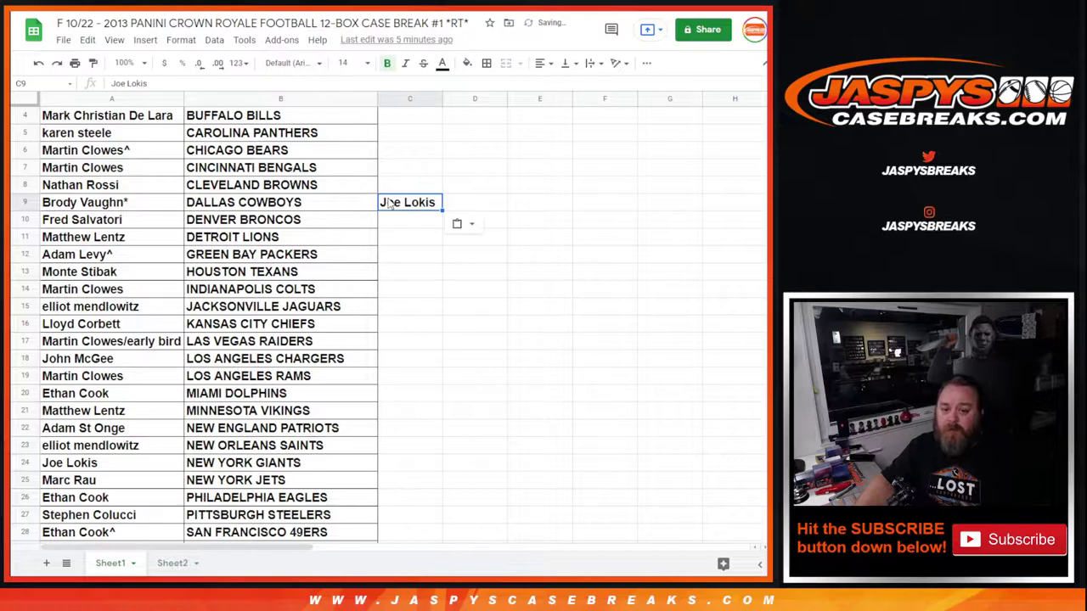
{"action": "scroll", "coordinate": [291, 184], "scroll_direction": "up", "scroll_amount": 1}
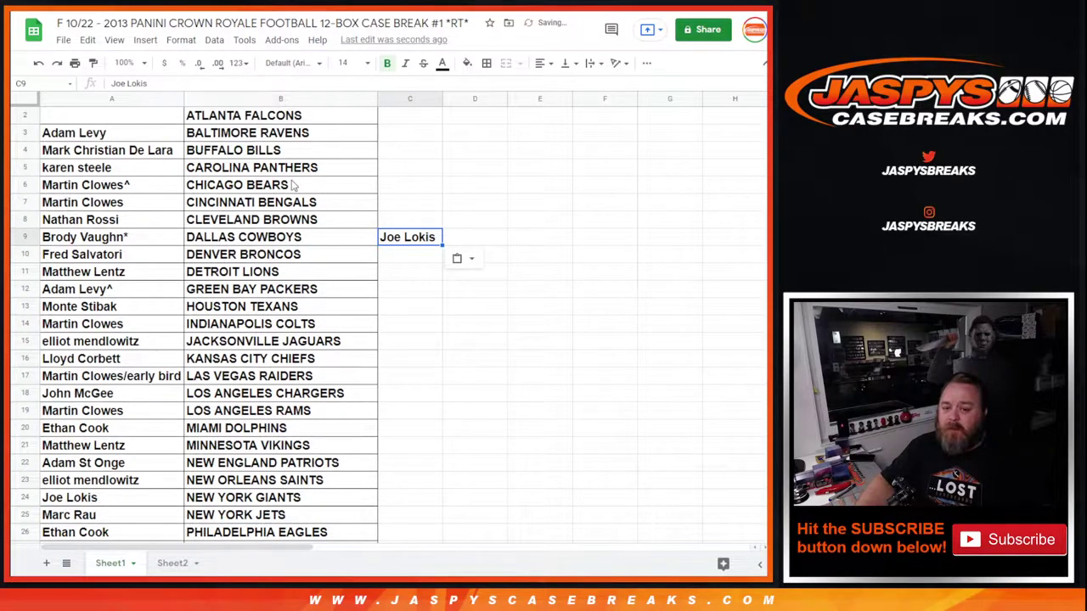
{"action": "left_click", "coordinate": [122, 241]}
{"action": "right_click", "coordinate": [122, 241]}
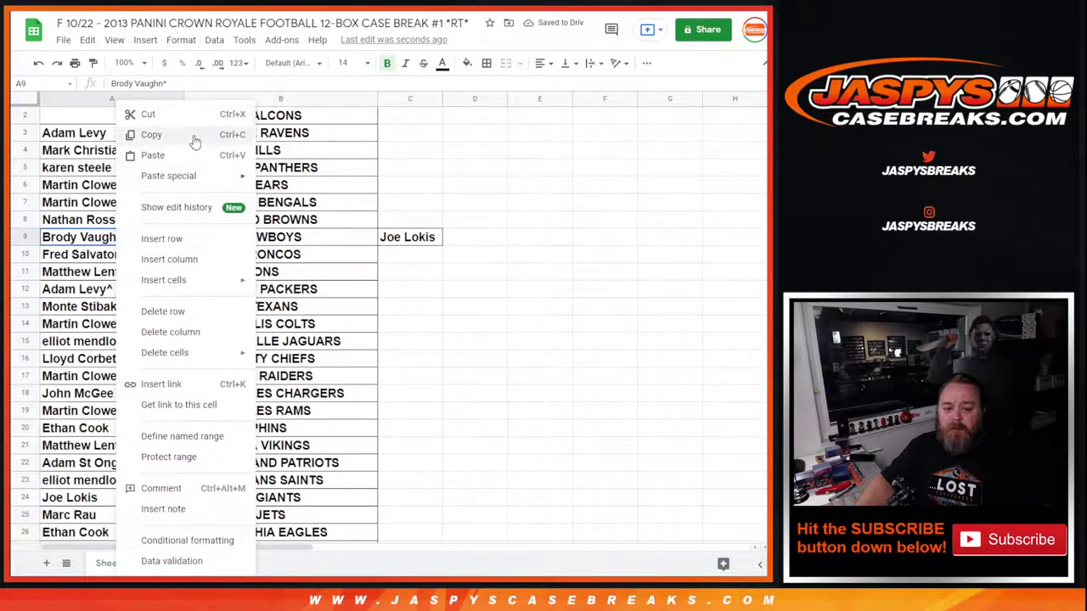
{"action": "left_click", "coordinate": [135, 115]}
{"action": "left_click", "coordinate": [132, 120]}
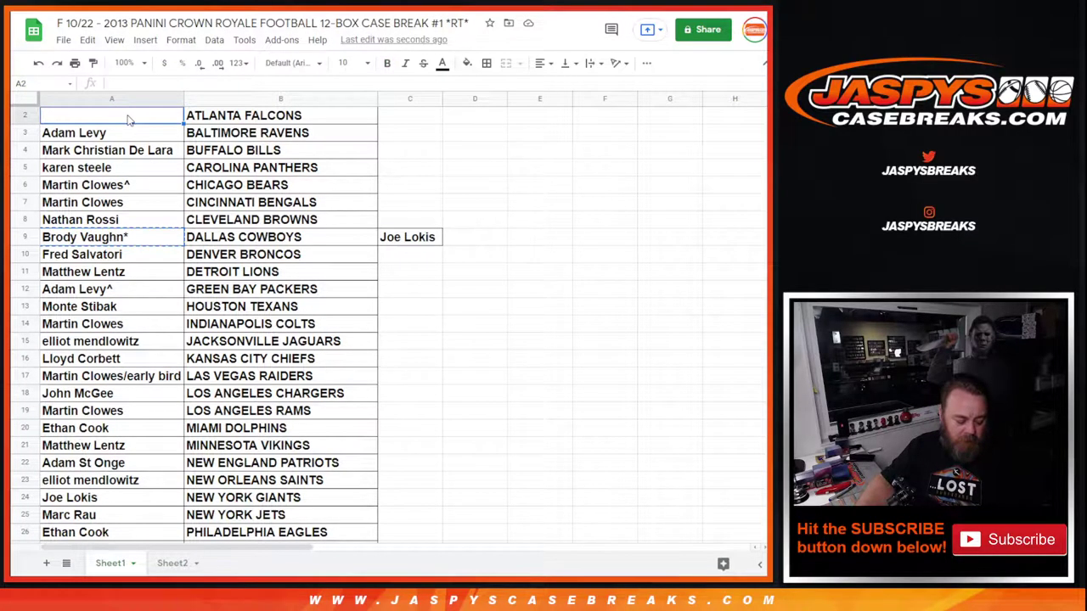
{"action": "double_click", "coordinate": [140, 116]}
{"action": "type", "text": "-T"}
Move the parked C9 name into A9 beside DALLAS COWBOYS, tagged -T
{"action": "right_click", "coordinate": [394, 244]}
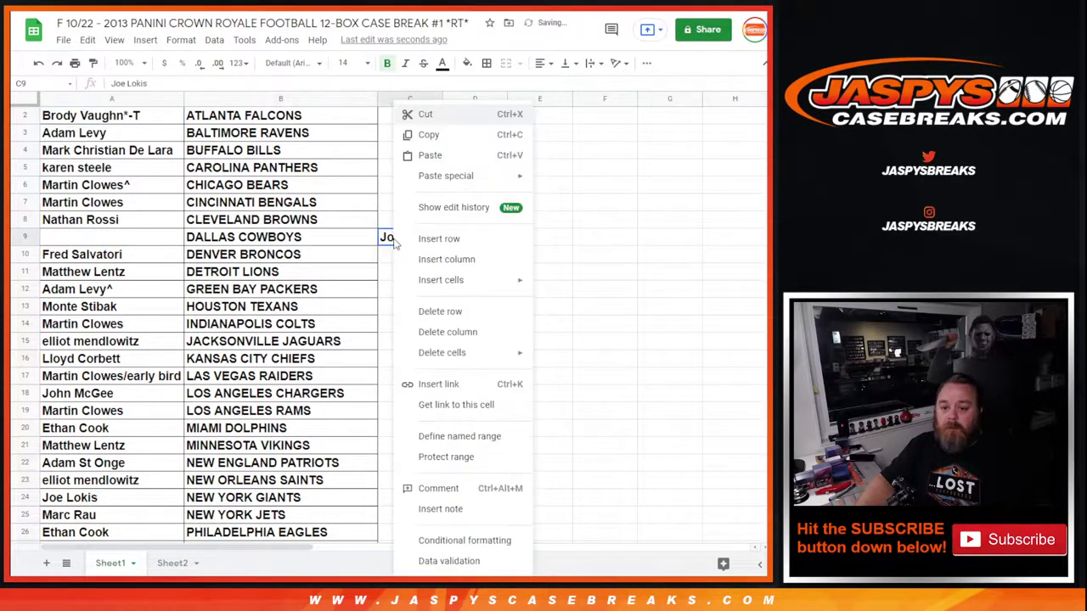
{"action": "left_click", "coordinate": [427, 113]}
{"action": "left_click", "coordinate": [96, 236]}
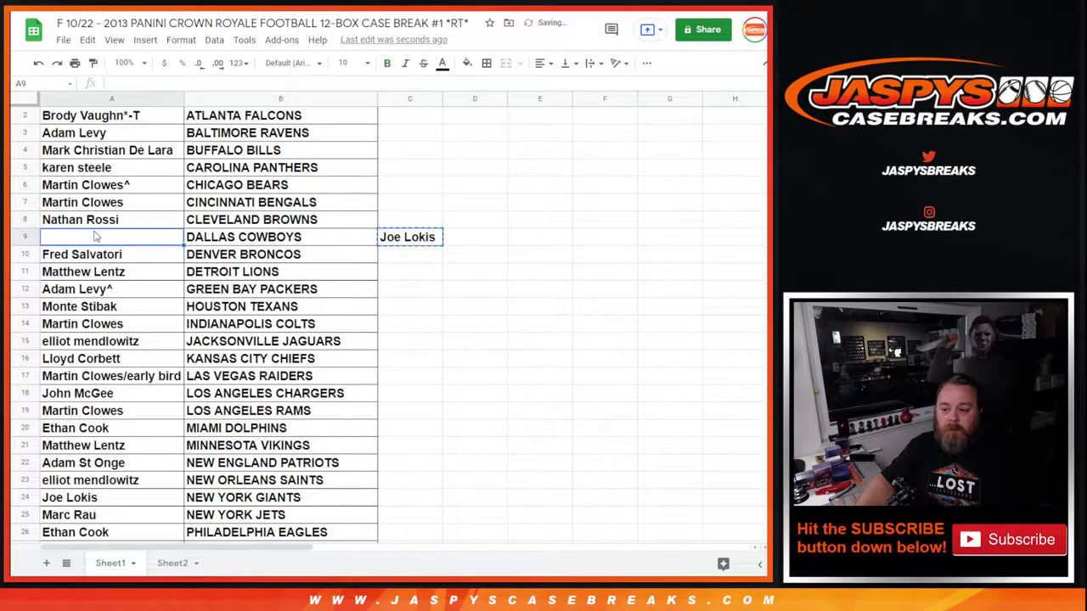
{"action": "key", "text": "ctrl+v"}
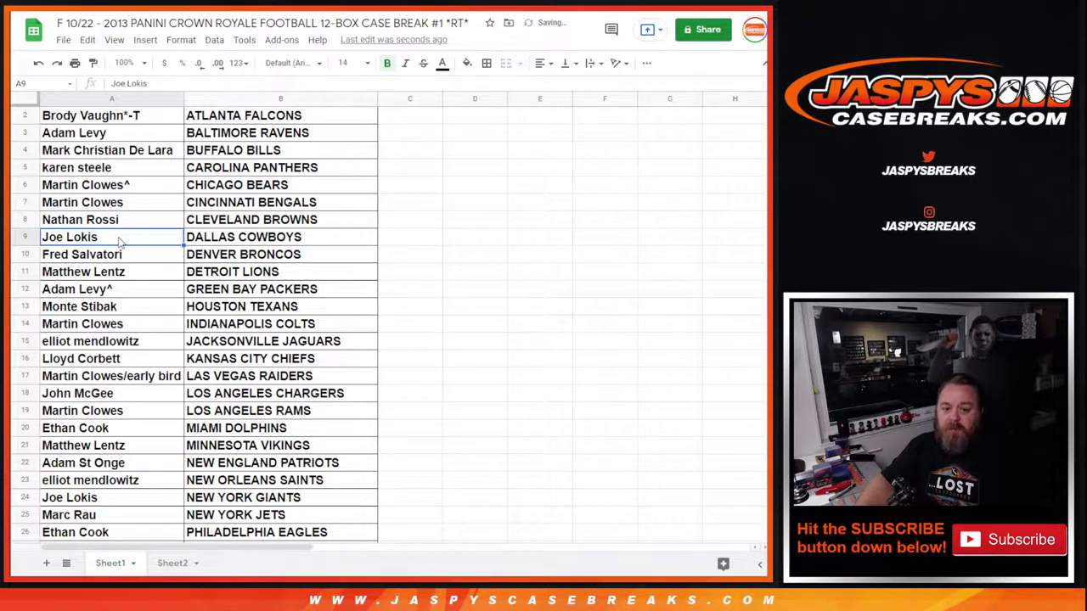
{"action": "type", "text": "-T"}
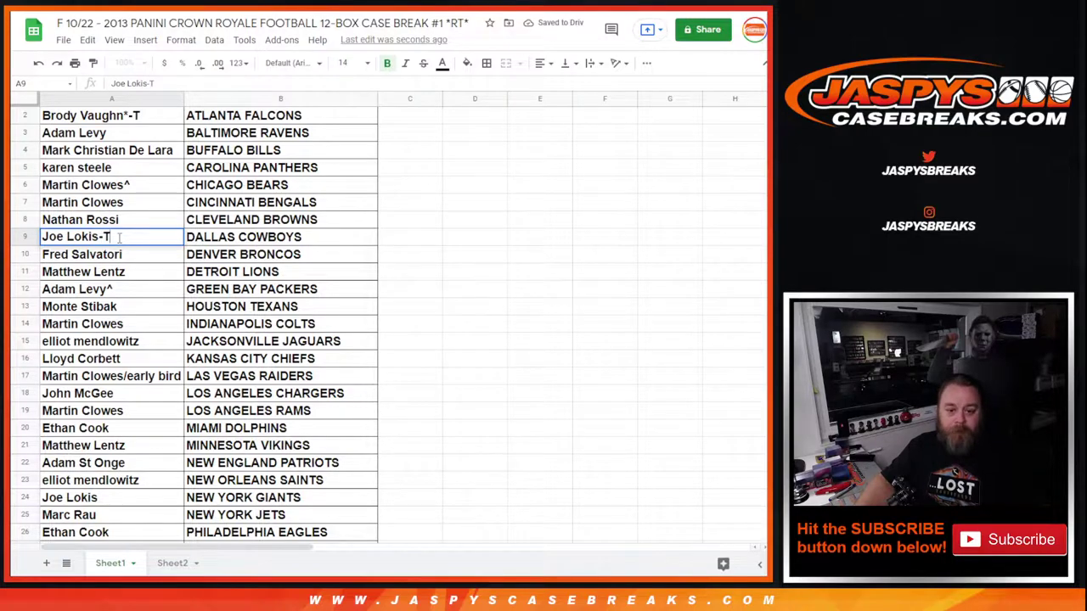
Cut the BUFFALO BILLS buyer name from A4 to hold it in C17
{"action": "right_click", "coordinate": [142, 151]}
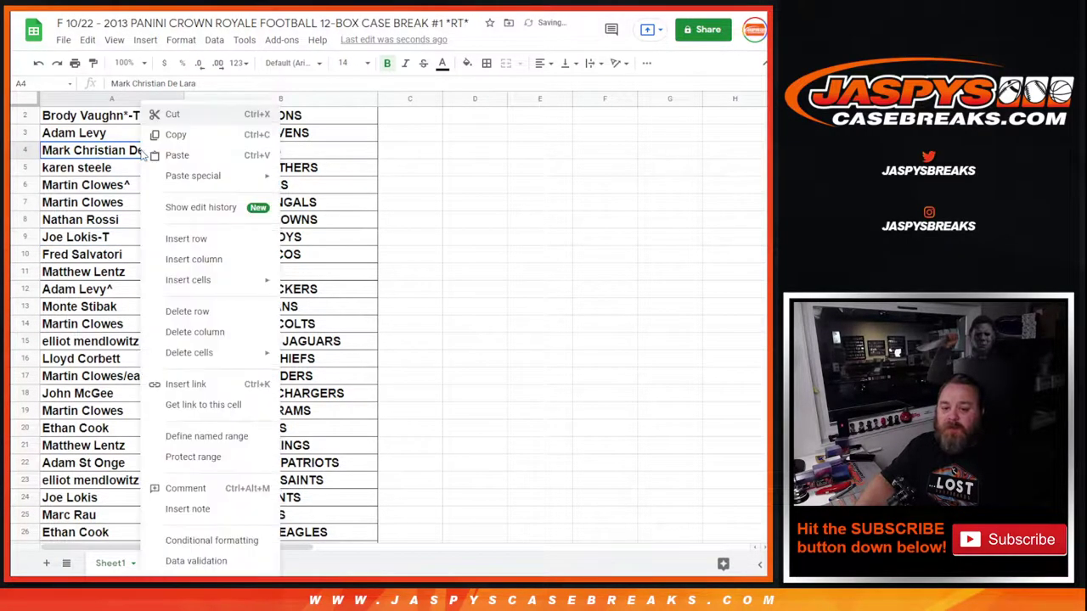
{"action": "left_click", "coordinate": [182, 119]}
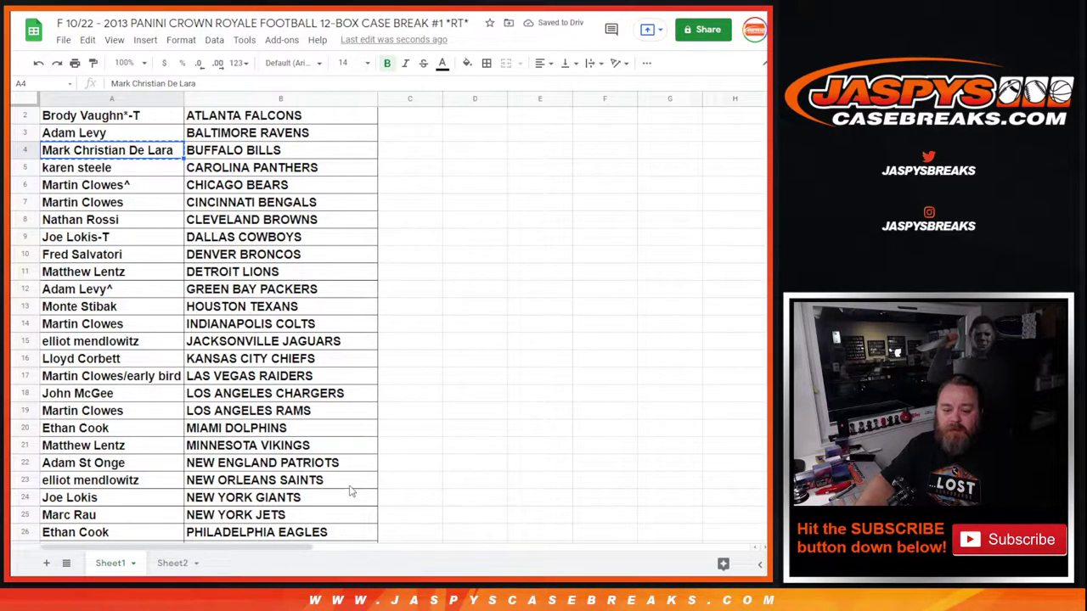
{"action": "left_click", "coordinate": [402, 375]}
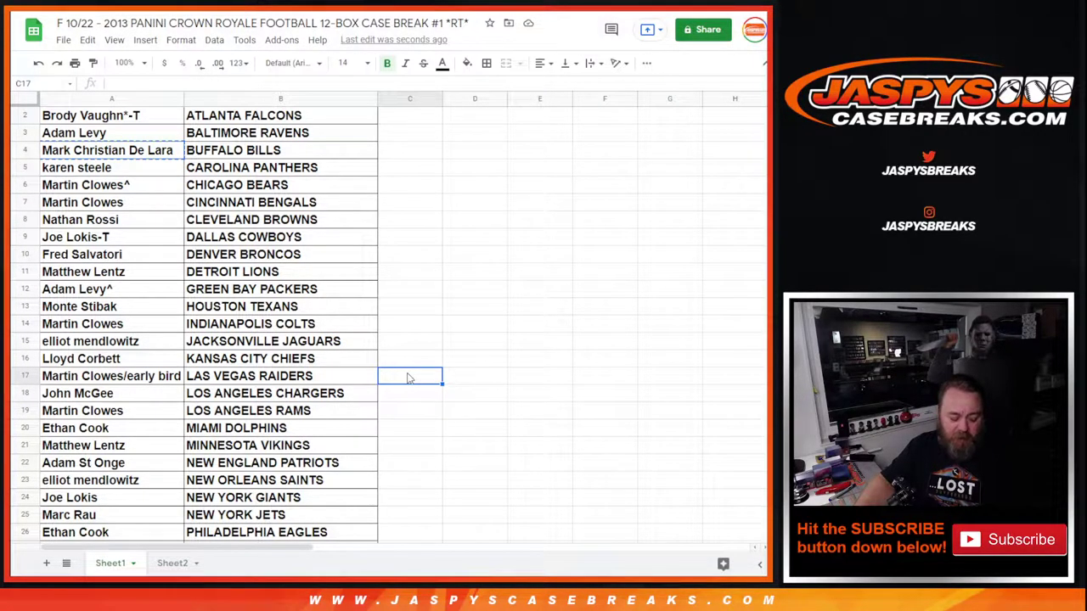
Park the BUFFALO BILLS name in C17 and move the LAS VEGAS RAIDERS buyer into A4, tagged -T
{"action": "key", "text": "ctrl+v"}
{"action": "left_click", "coordinate": [146, 382]}
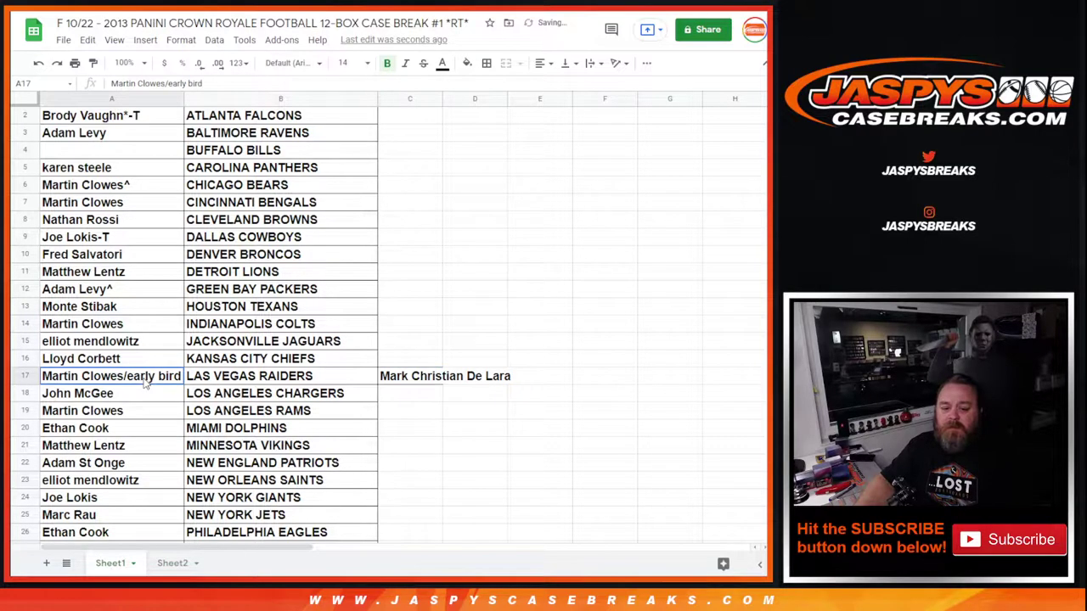
{"action": "right_click", "coordinate": [146, 382]}
{"action": "left_click", "coordinate": [197, 128]}
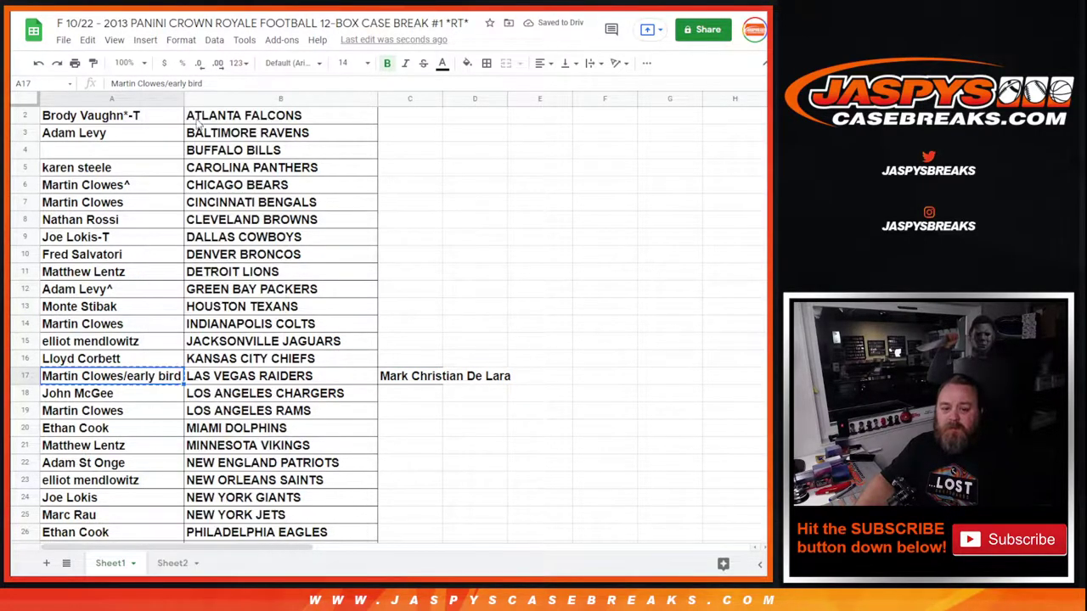
{"action": "left_click", "coordinate": [127, 157]}
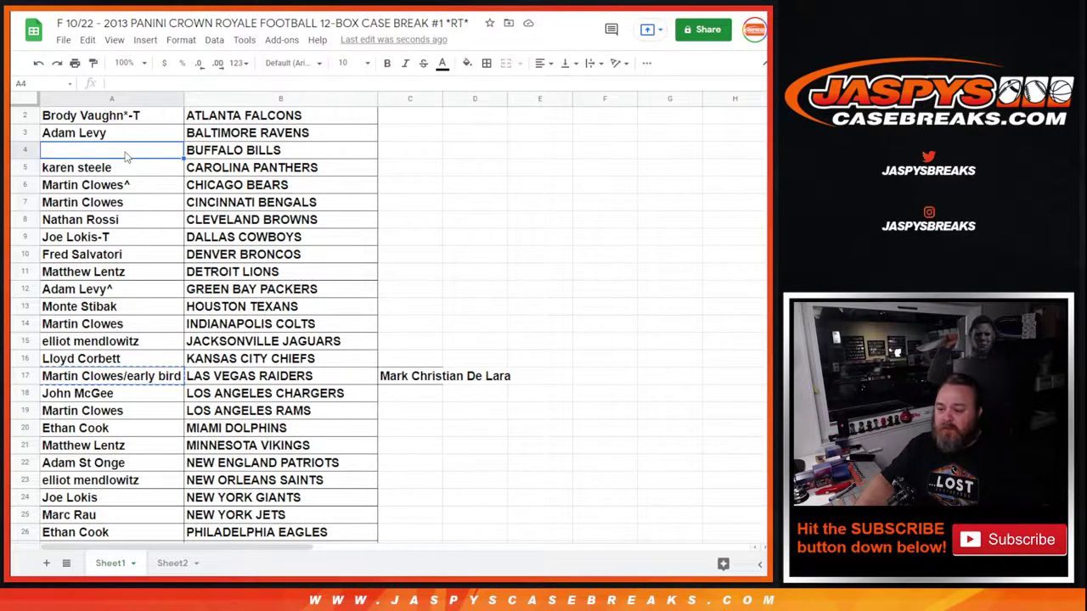
{"action": "key", "text": "ctrl+v"}
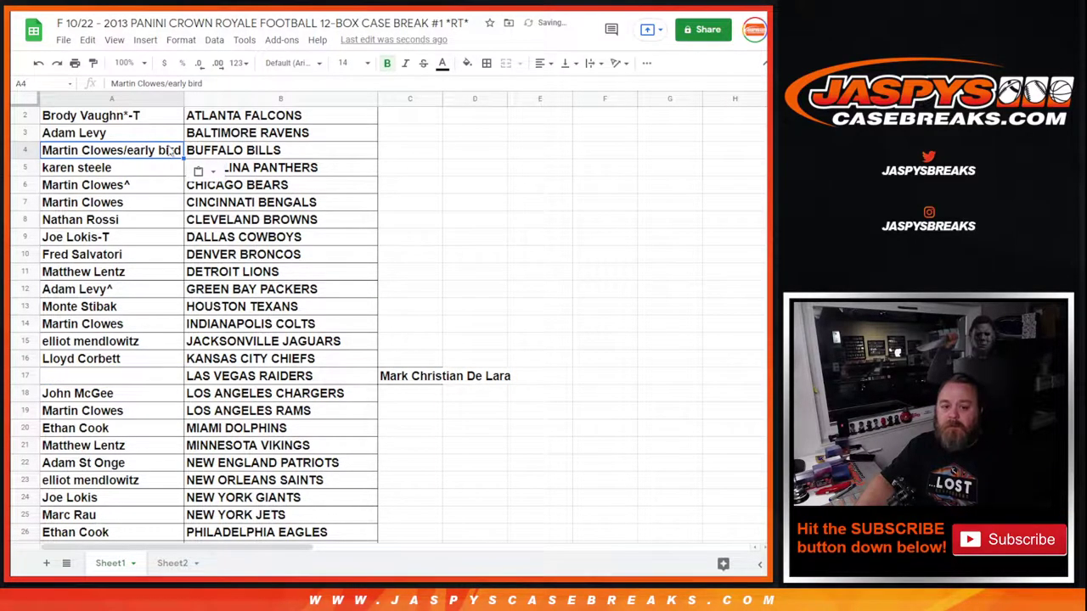
{"action": "double_click", "coordinate": [180, 153]}
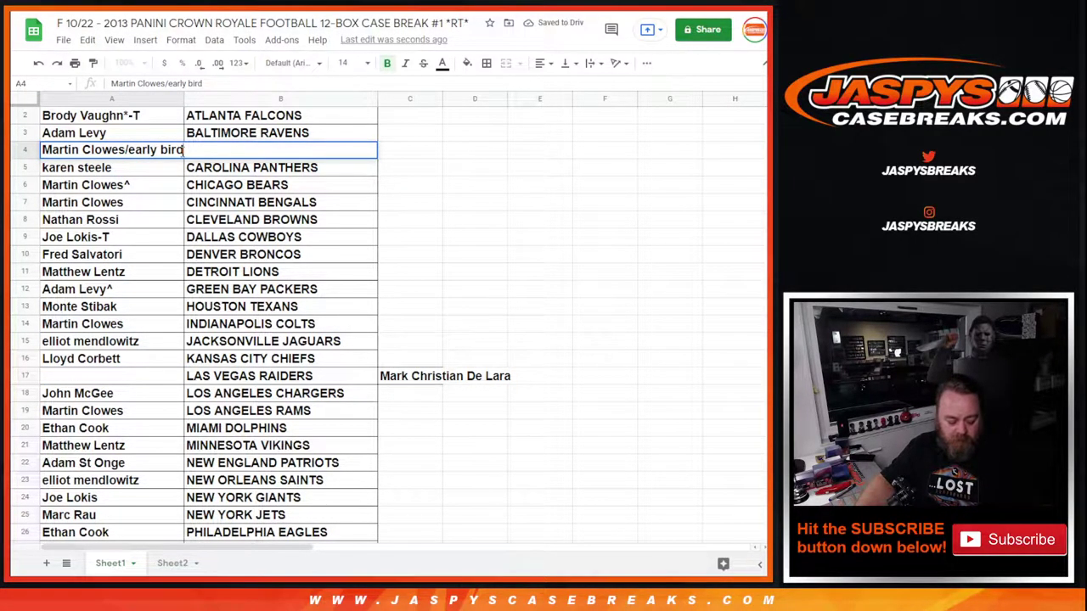
{"action": "type", "text": "-T"}
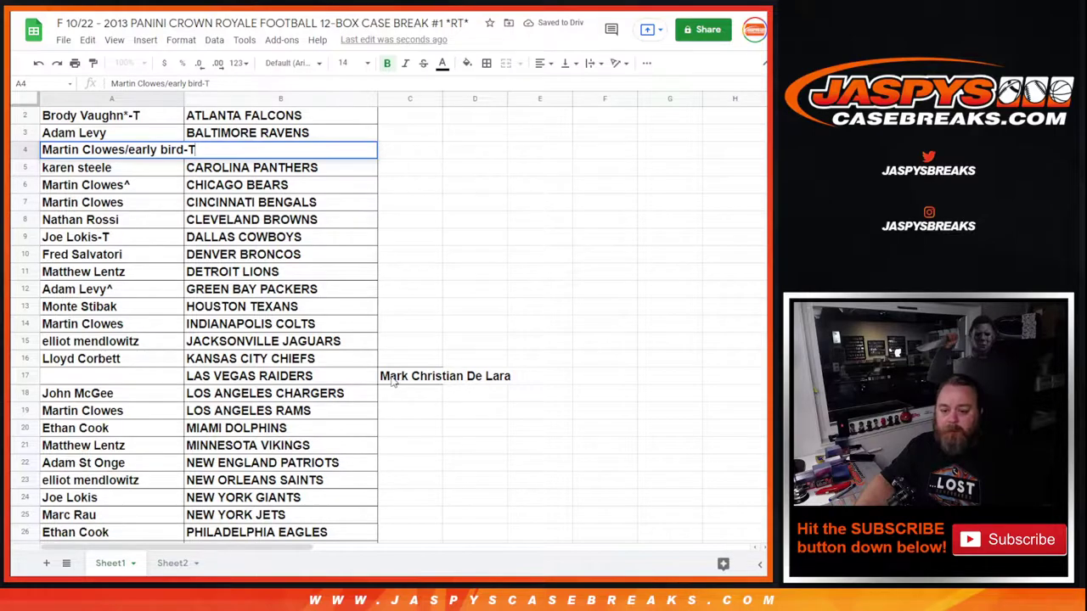
Move the parked C17 name into A17 beside LAS VEGAS RAIDERS, tagged -T
{"action": "right_click", "coordinate": [395, 378]}
{"action": "left_click", "coordinate": [431, 116]}
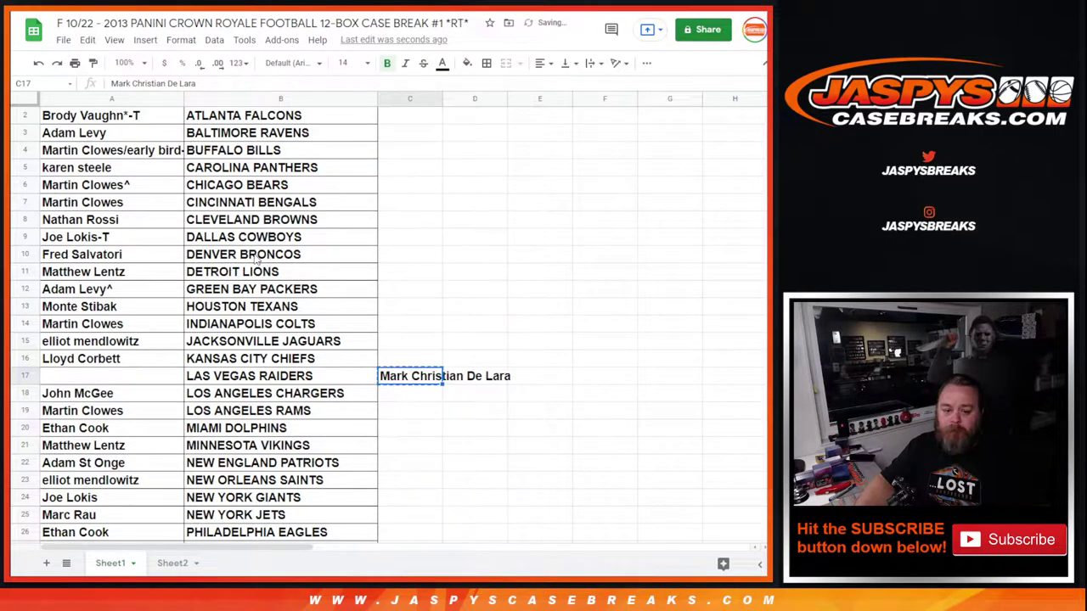
{"action": "left_click", "coordinate": [51, 374]}
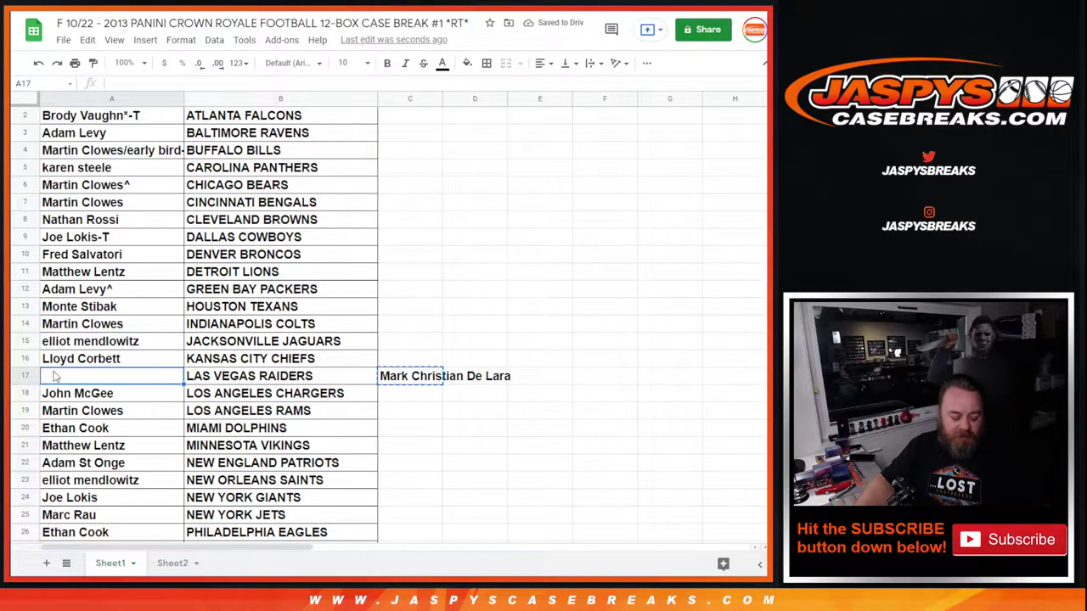
{"action": "key", "text": "ctrl+v"}
{"action": "double_click", "coordinate": [174, 378]}
{"action": "type", "text": "-T"}
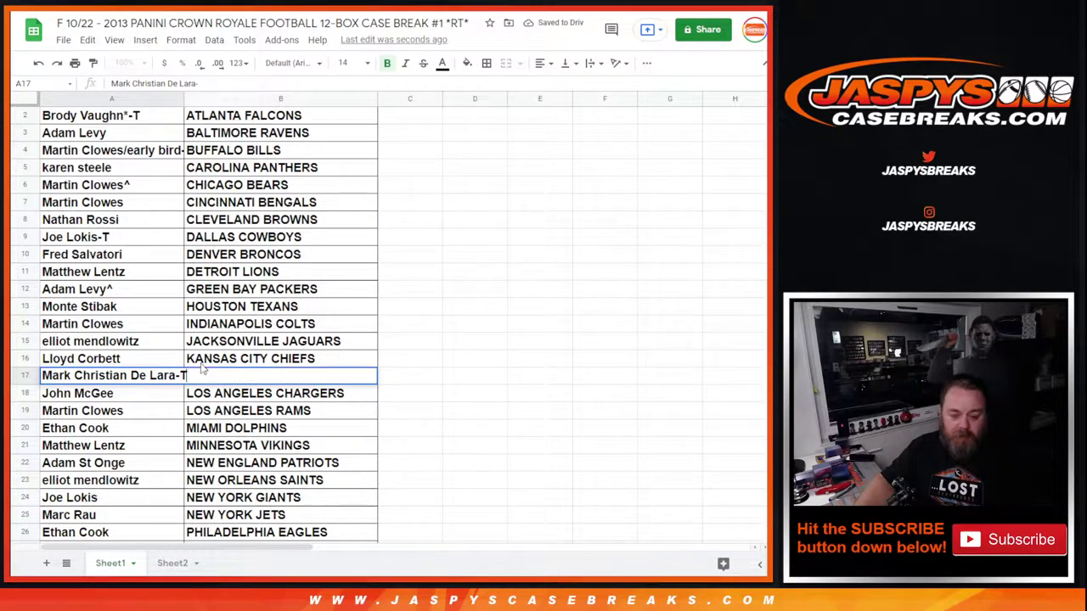
{"action": "left_click", "coordinate": [310, 331]}
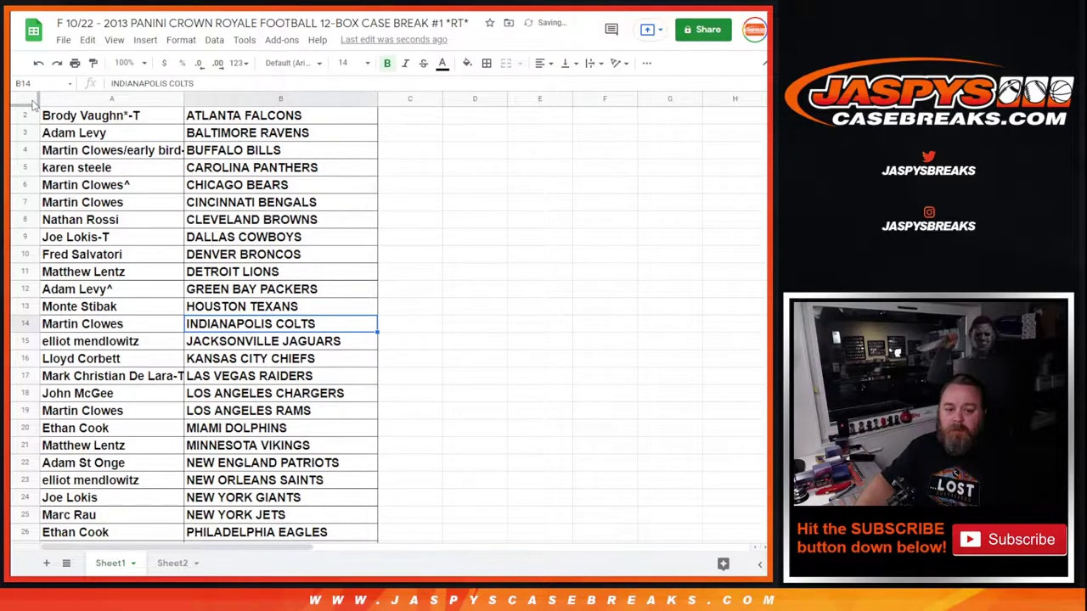
Auto-fit column A so the longest -T buyer name shows in full
{"action": "left_click", "coordinate": [32, 103]}
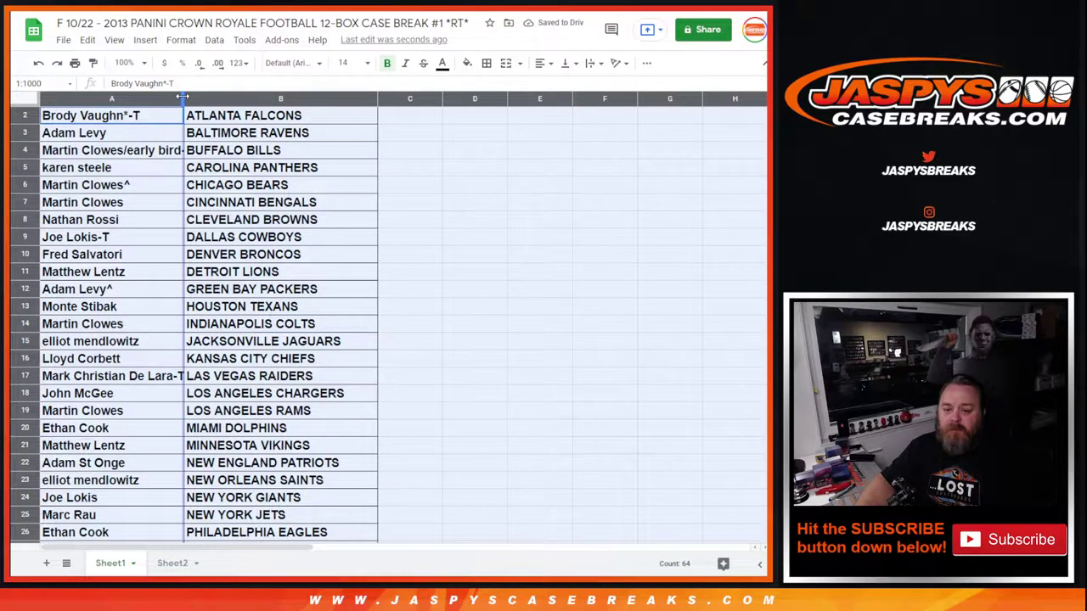
{"action": "double_click", "coordinate": [183, 95]}
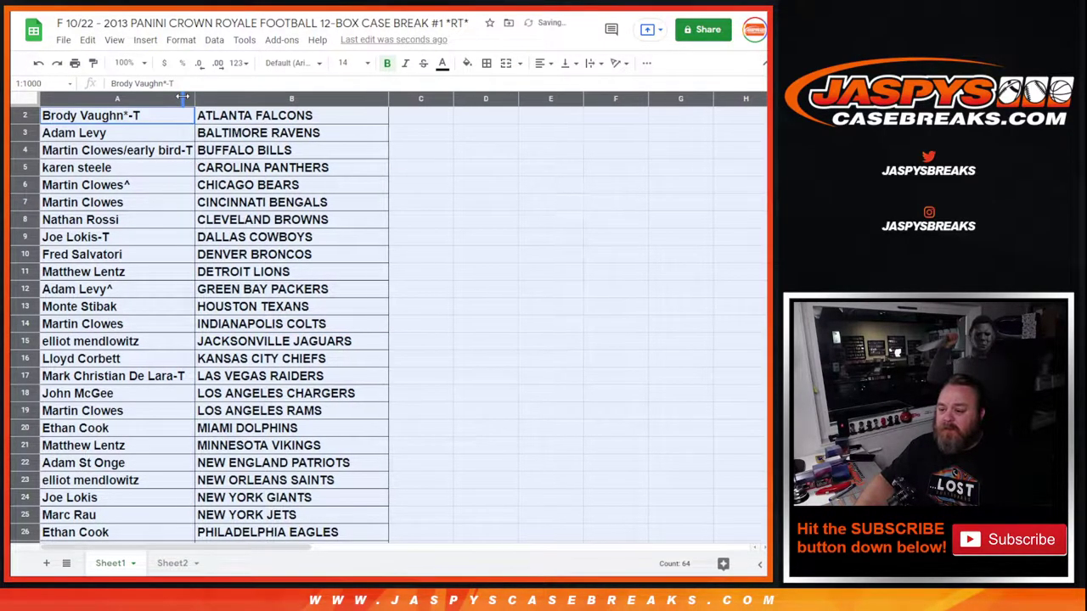
{"action": "left_click", "coordinate": [34, 31]}
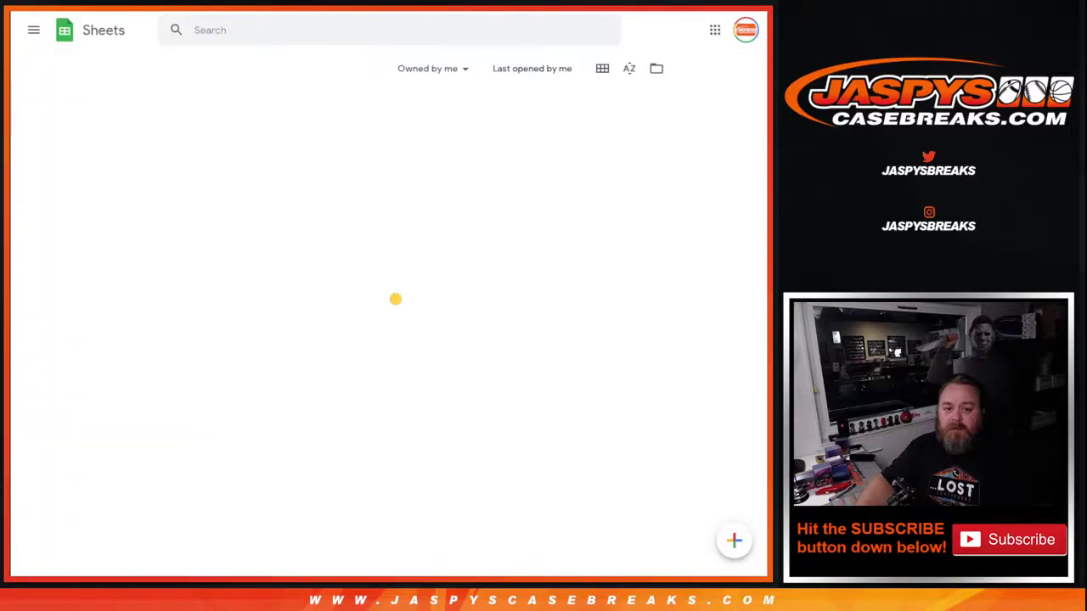
{"action": "key", "text": "alt+Left"}
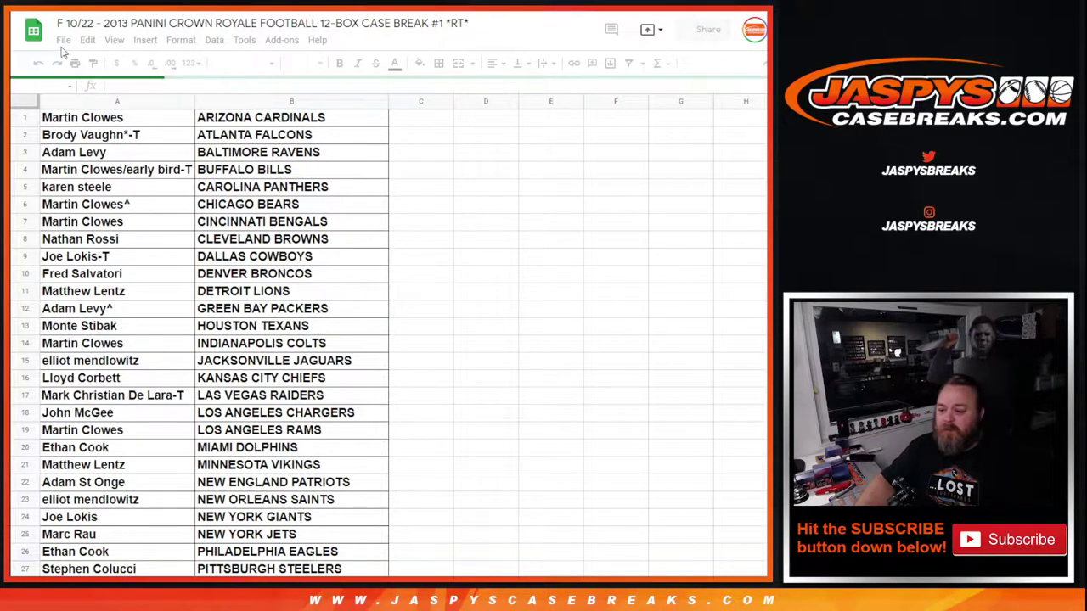
{"action": "left_click", "coordinate": [64, 43]}
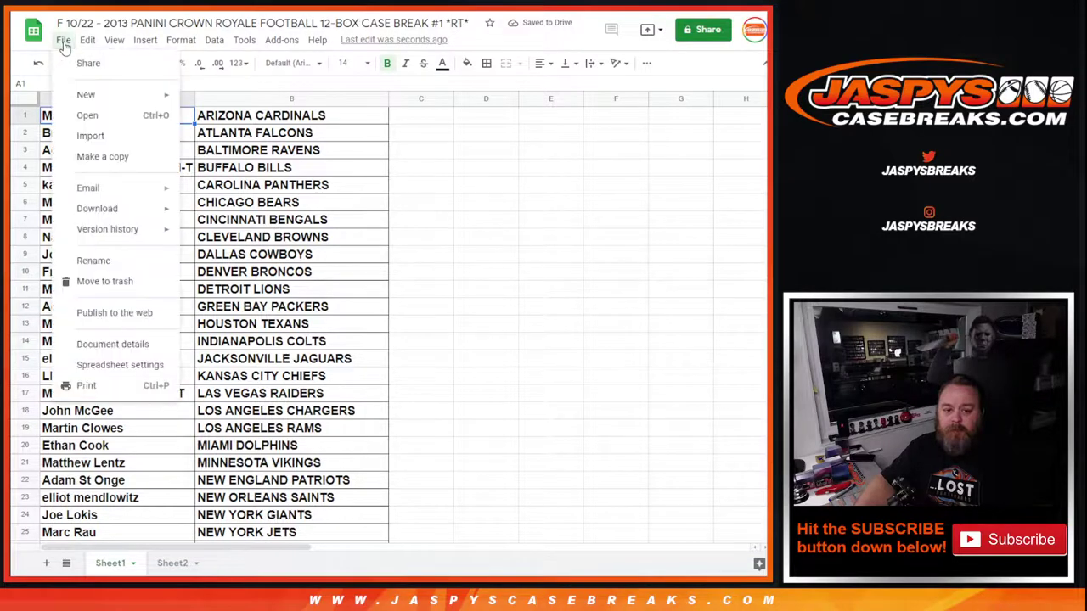
{"action": "key", "text": "Escape"}
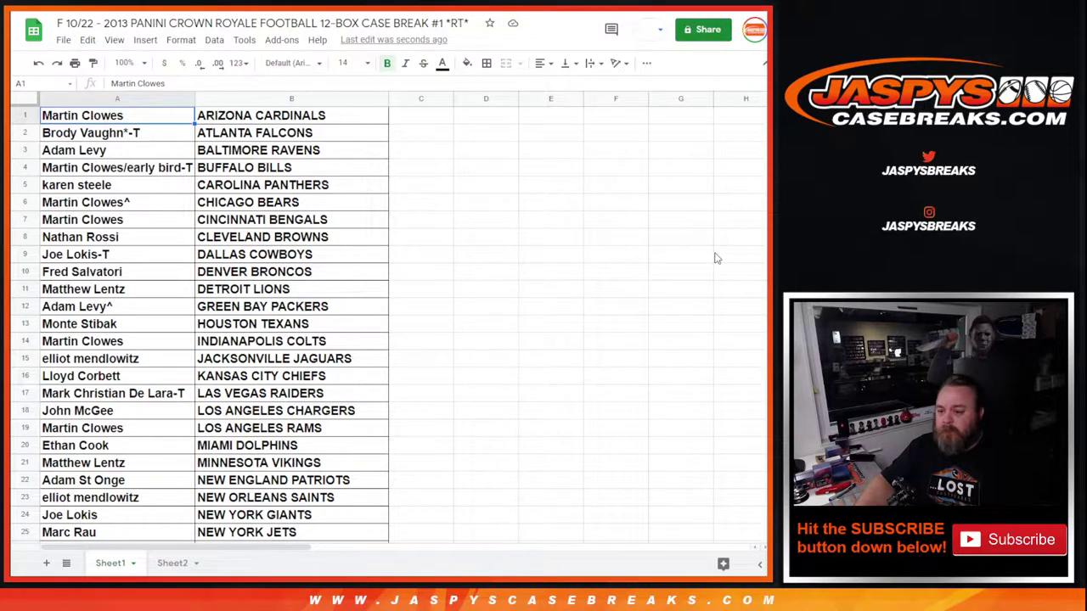
{"action": "key", "text": "ctrl+p"}
Print the table in portrait orientation with the workbook title as header
{"action": "left_click", "coordinate": [687, 182]}
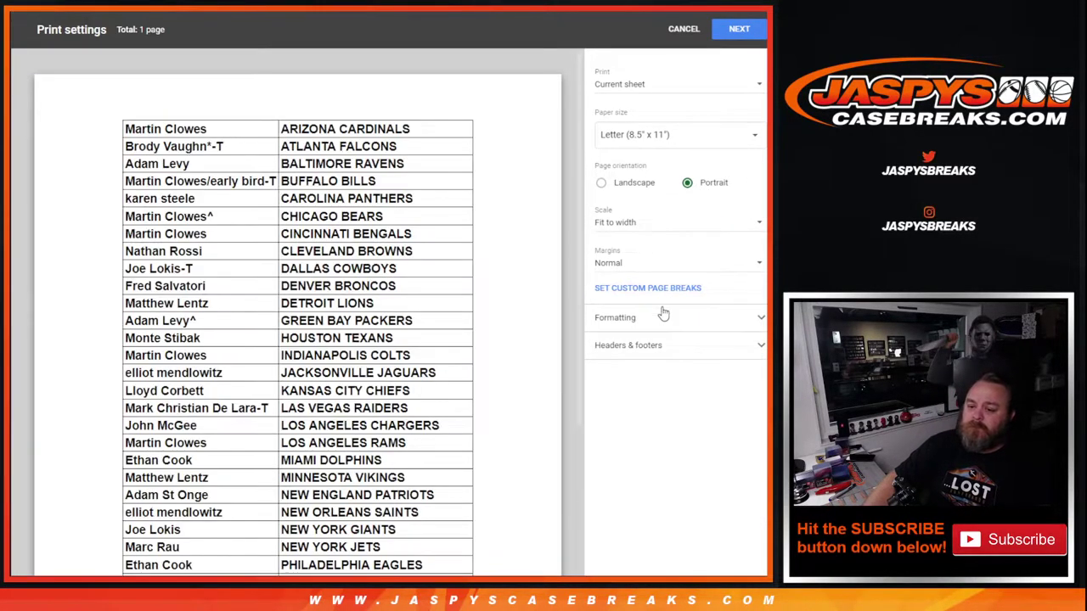
{"action": "left_click", "coordinate": [655, 345]}
{"action": "left_click", "coordinate": [624, 395]}
{"action": "left_click", "coordinate": [737, 32]}
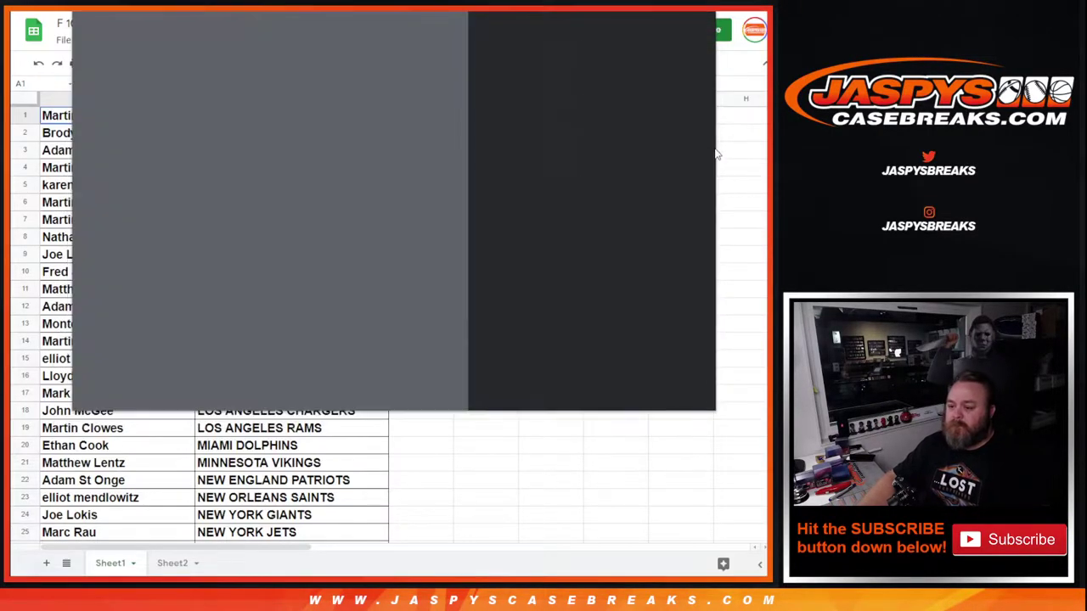
{"action": "left_click", "coordinate": [628, 388]}
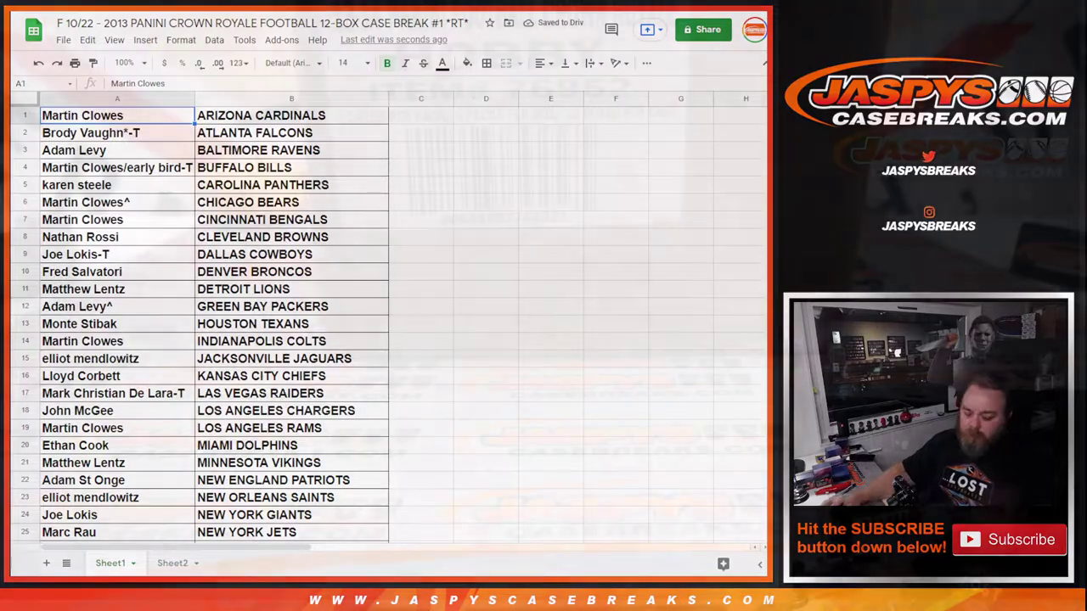